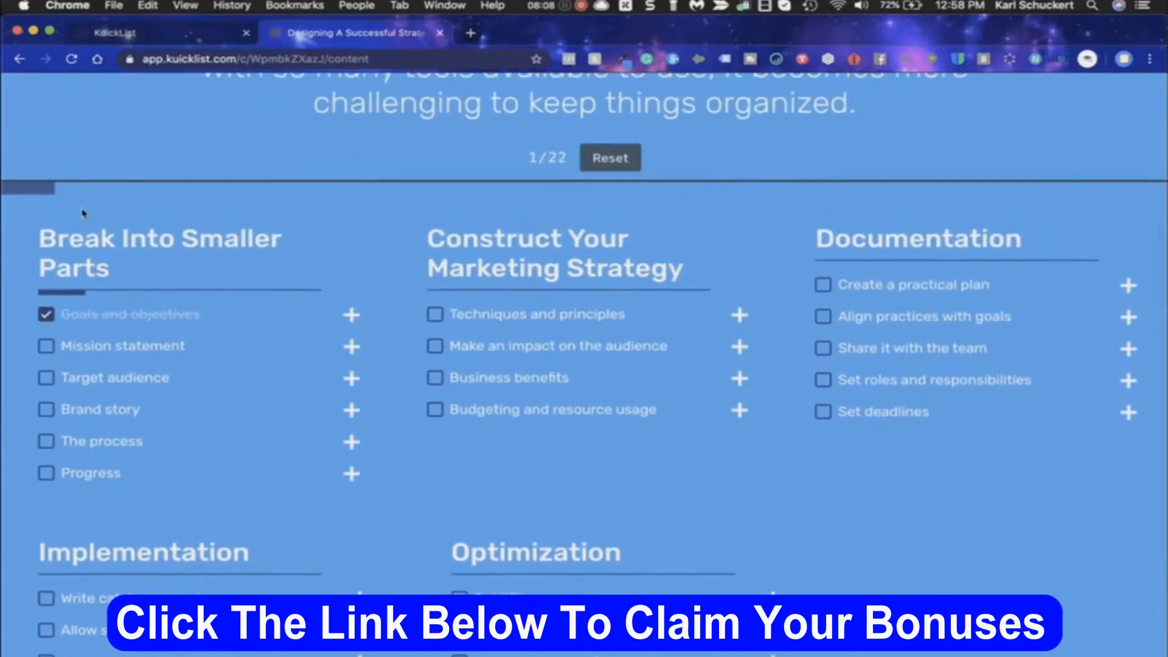
Check off Mission statement, Target audience, Brand story and The process under Break Into Smaller Parts
{"action": "left_click", "coordinate": [46, 346]}
{"action": "left_click", "coordinate": [46, 378]}
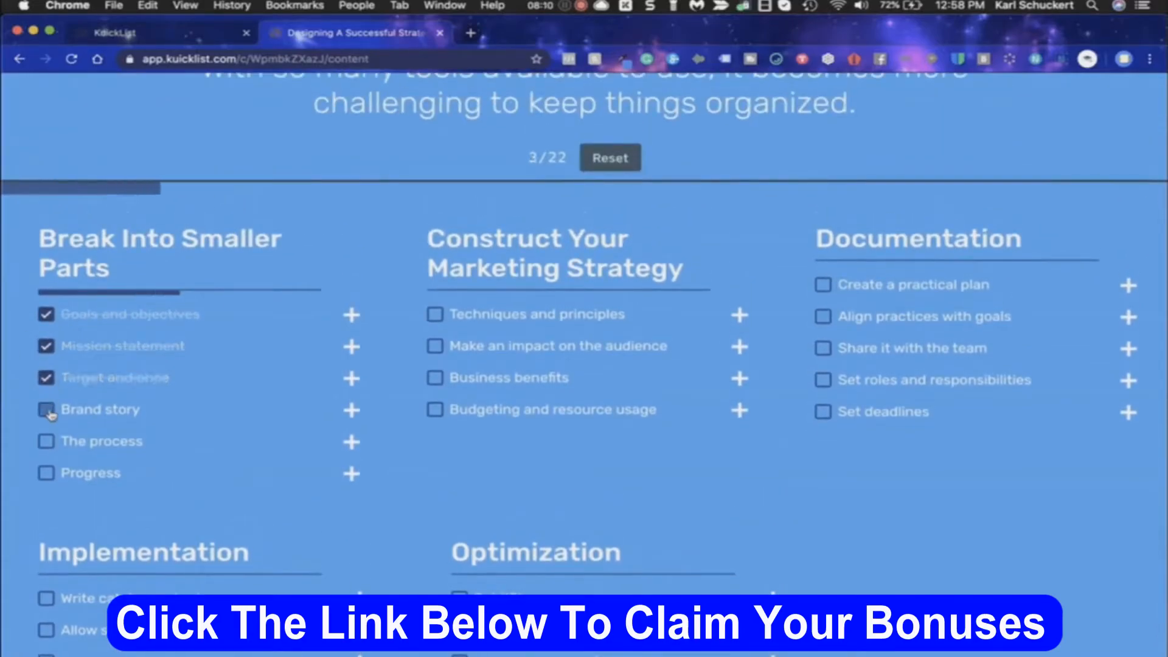
{"action": "left_click", "coordinate": [47, 410]}
{"action": "left_click", "coordinate": [46, 442]}
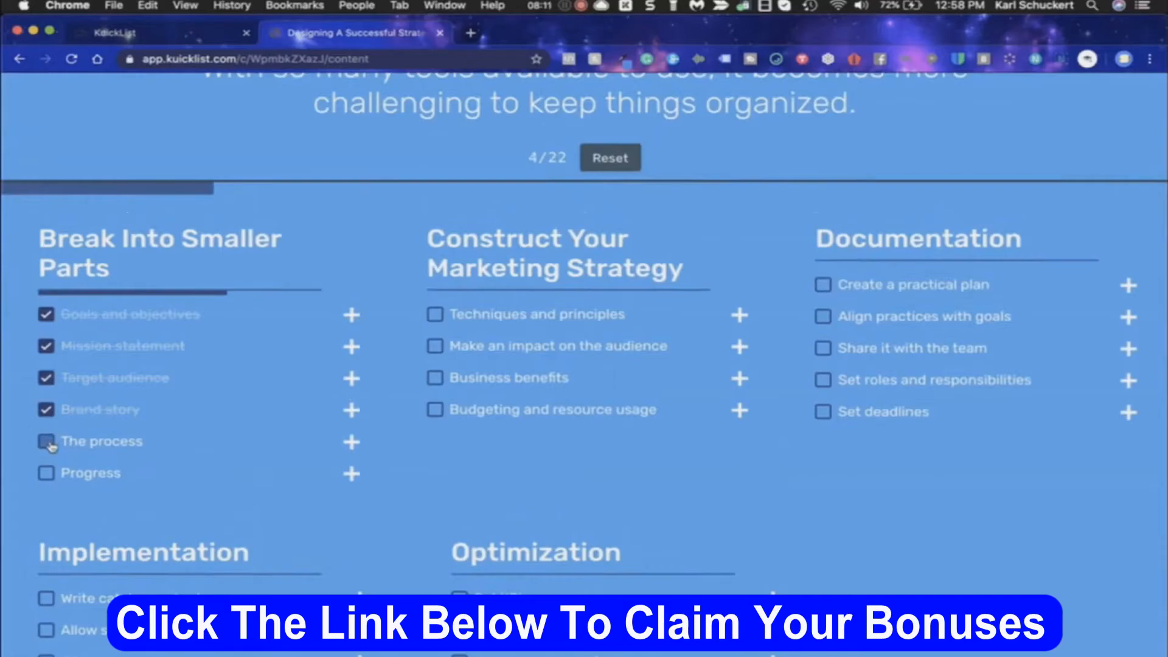
Expand the description of the Progress item under Break Into Smaller Parts and check the item off
{"action": "left_click", "coordinate": [352, 474]}
{"action": "scroll", "coordinate": [359, 480], "scroll_direction": "up", "scroll_amount": 2}
{"action": "scroll", "coordinate": [357, 479], "scroll_direction": "down", "scroll_amount": 4}
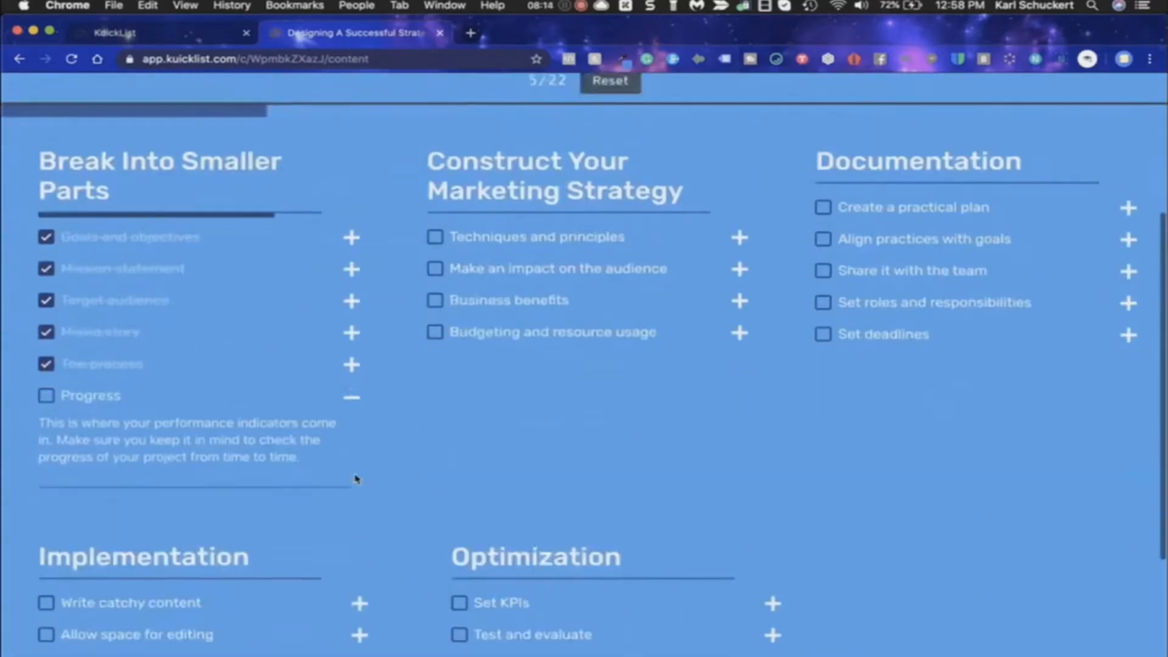
{"action": "scroll", "coordinate": [356, 478], "scroll_direction": "down", "scroll_amount": 1}
{"action": "left_click", "coordinate": [46, 337]}
{"action": "scroll", "coordinate": [311, 366], "scroll_direction": "up", "scroll_amount": 2}
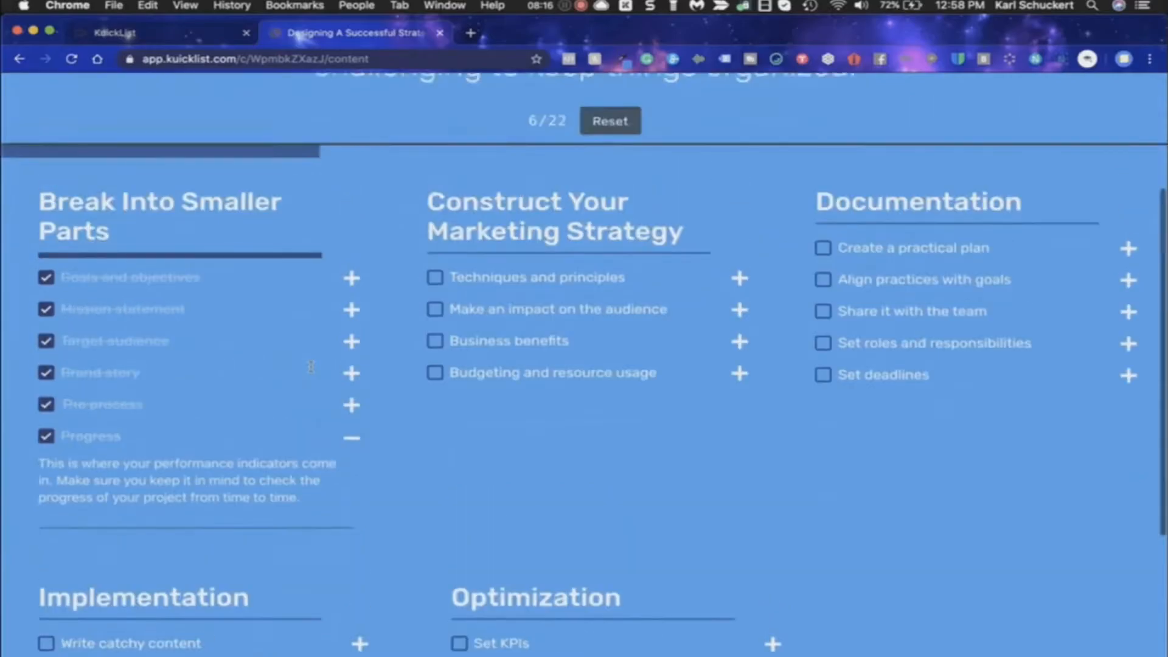
{"action": "scroll", "coordinate": [311, 367], "scroll_direction": "up", "scroll_amount": 5}
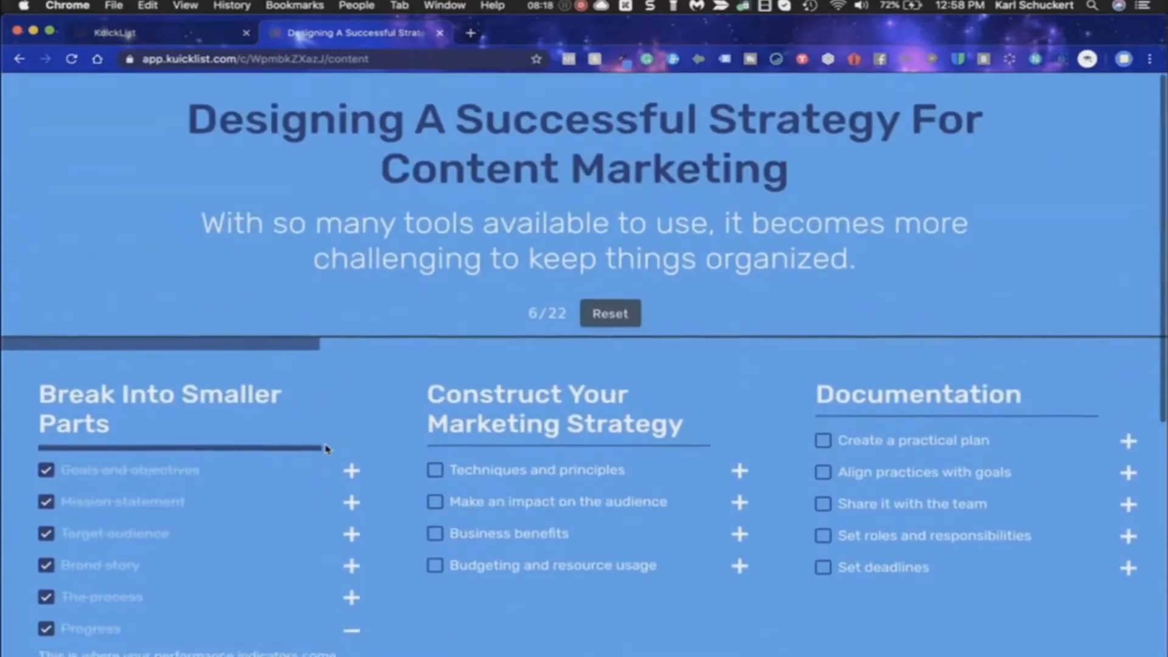
{"action": "scroll", "coordinate": [326, 449], "scroll_direction": "down", "scroll_amount": 3}
{"action": "scroll", "coordinate": [352, 383], "scroll_direction": "up", "scroll_amount": 3}
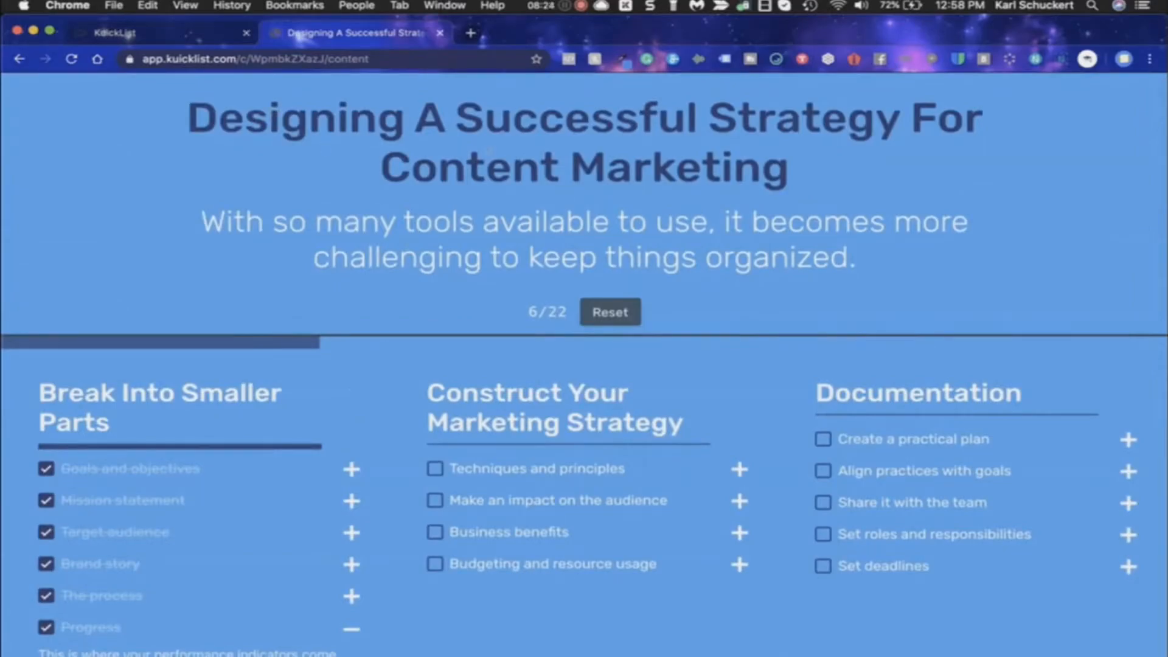
{"action": "left_click", "coordinate": [152, 32]}
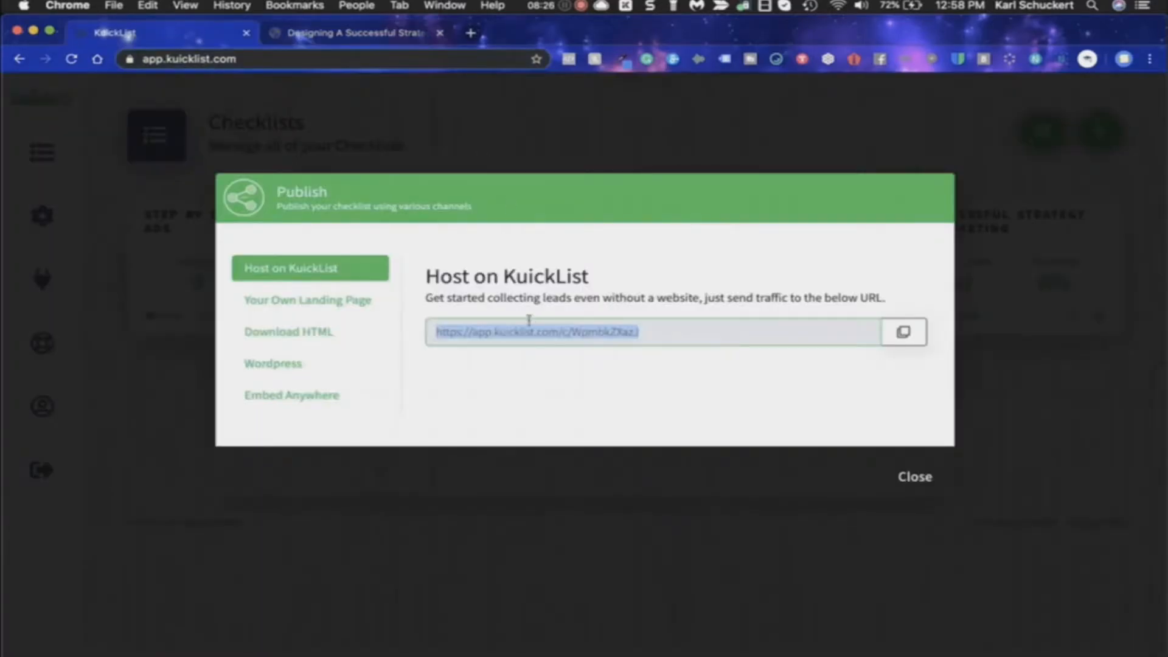
{"action": "left_click", "coordinate": [382, 34]}
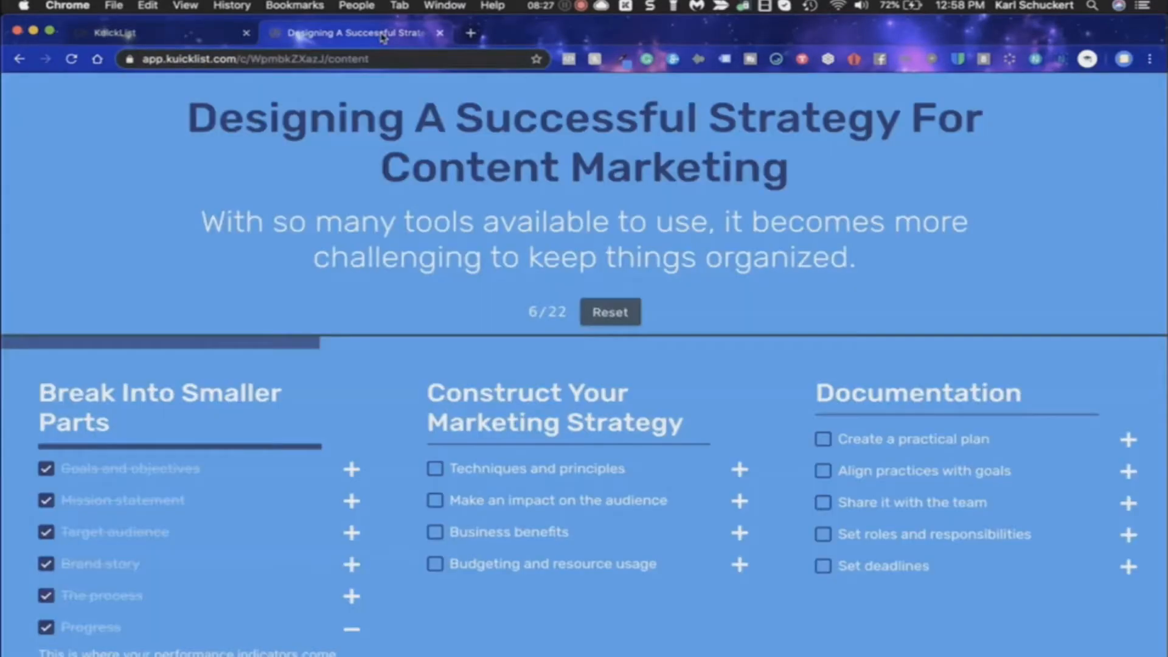
{"action": "left_click", "coordinate": [398, 61]}
{"action": "type", "text": "https://app.kuicklist.com/c/WpmbkZXazJ"}
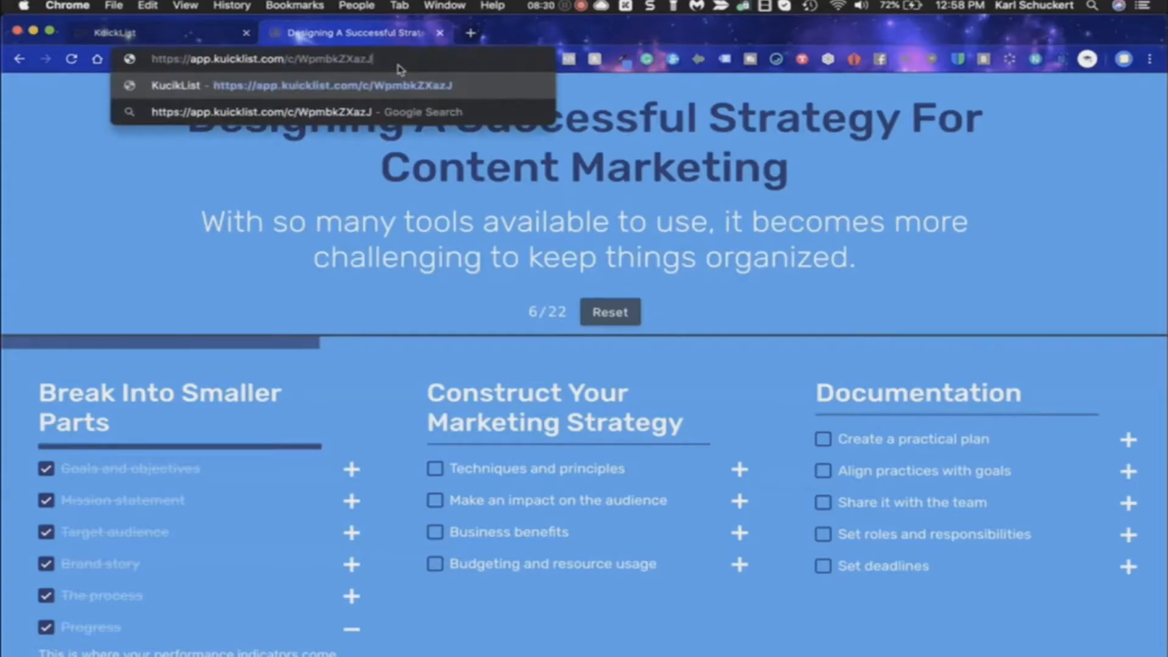
{"action": "key", "text": "Return"}
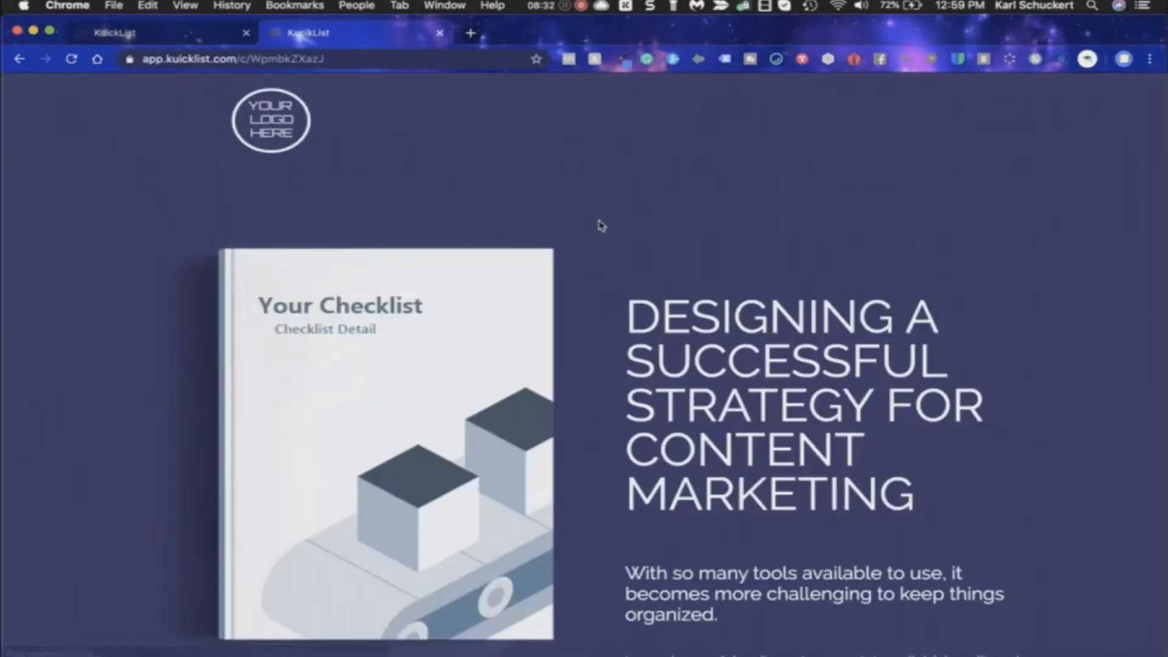
Open the content marketing checklist from its landing page and review the progress across its sections
{"action": "scroll", "coordinate": [601, 226], "scroll_direction": "down", "scroll_amount": 3}
{"action": "left_click", "coordinate": [747, 555]}
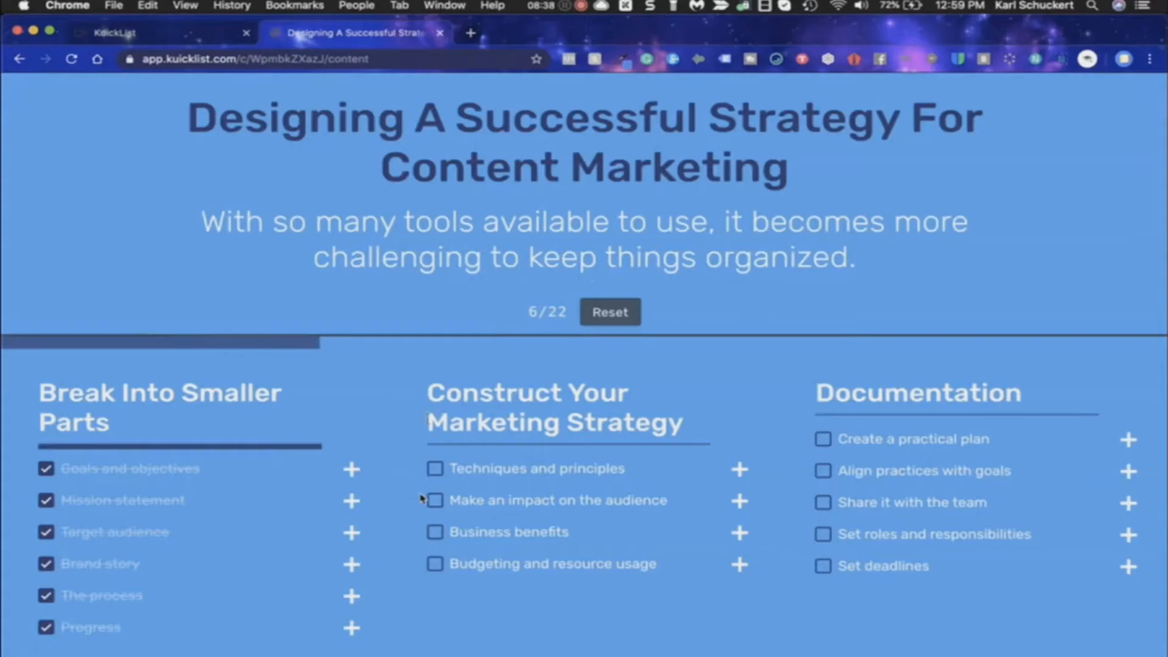
{"action": "scroll", "coordinate": [396, 419], "scroll_direction": "down", "scroll_amount": 5}
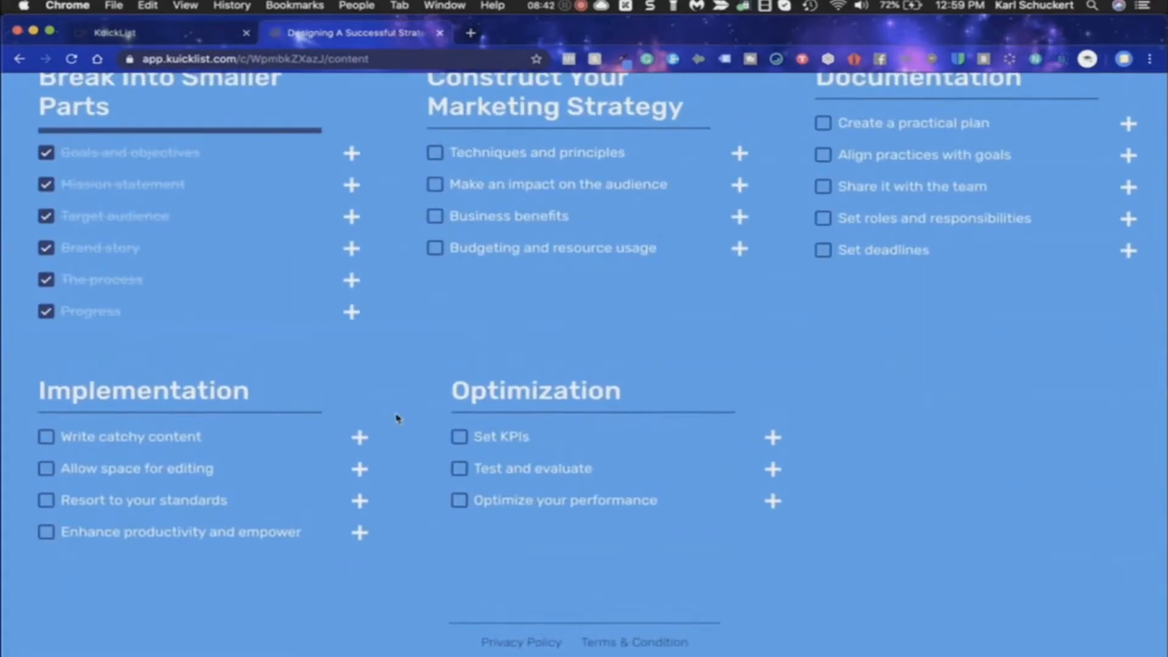
{"action": "scroll", "coordinate": [396, 455], "scroll_direction": "up", "scroll_amount": 5}
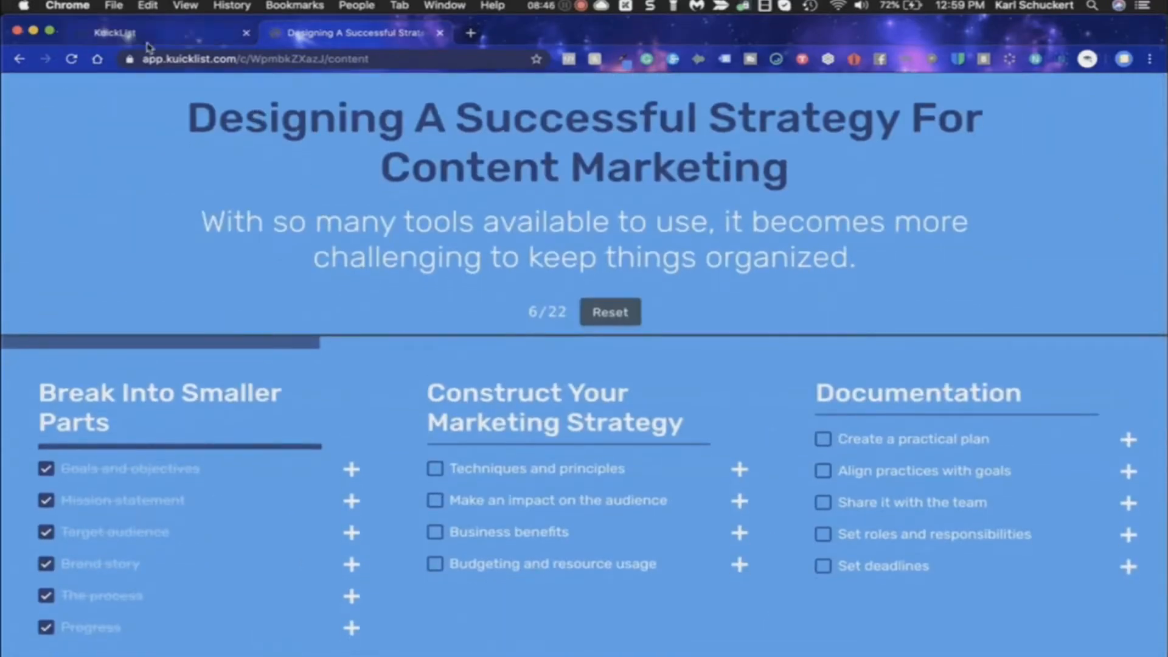
Return to the KuickList dashboard, close the Publish dialog and refresh the checklist statistics
{"action": "left_click", "coordinate": [127, 33]}
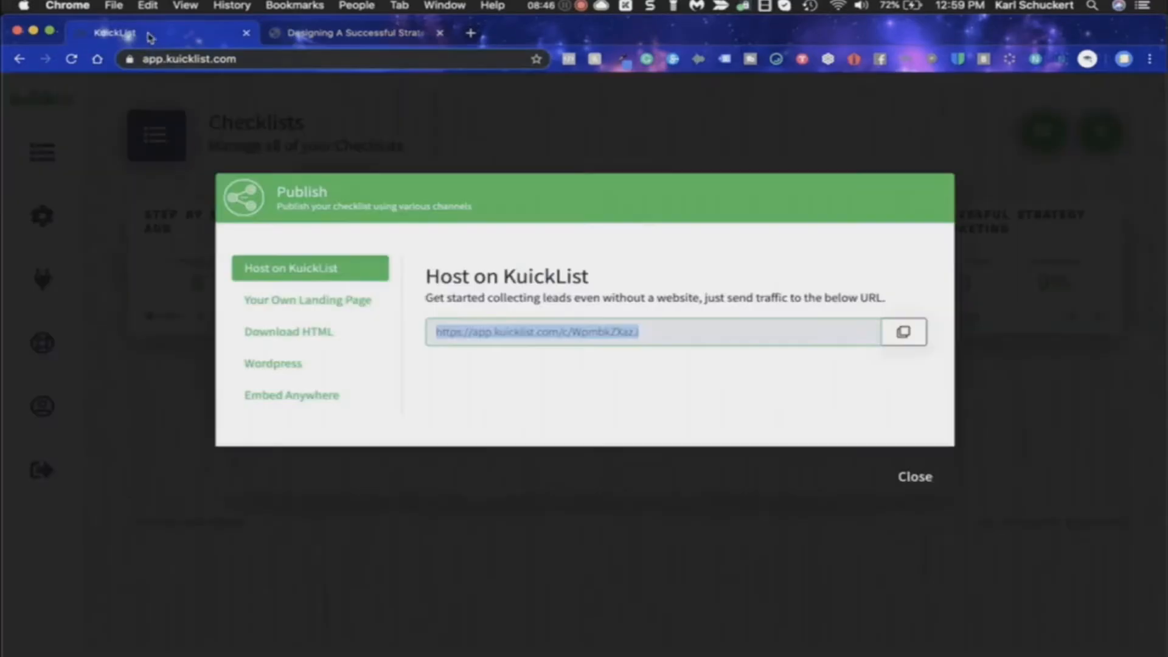
{"action": "left_click", "coordinate": [914, 477]}
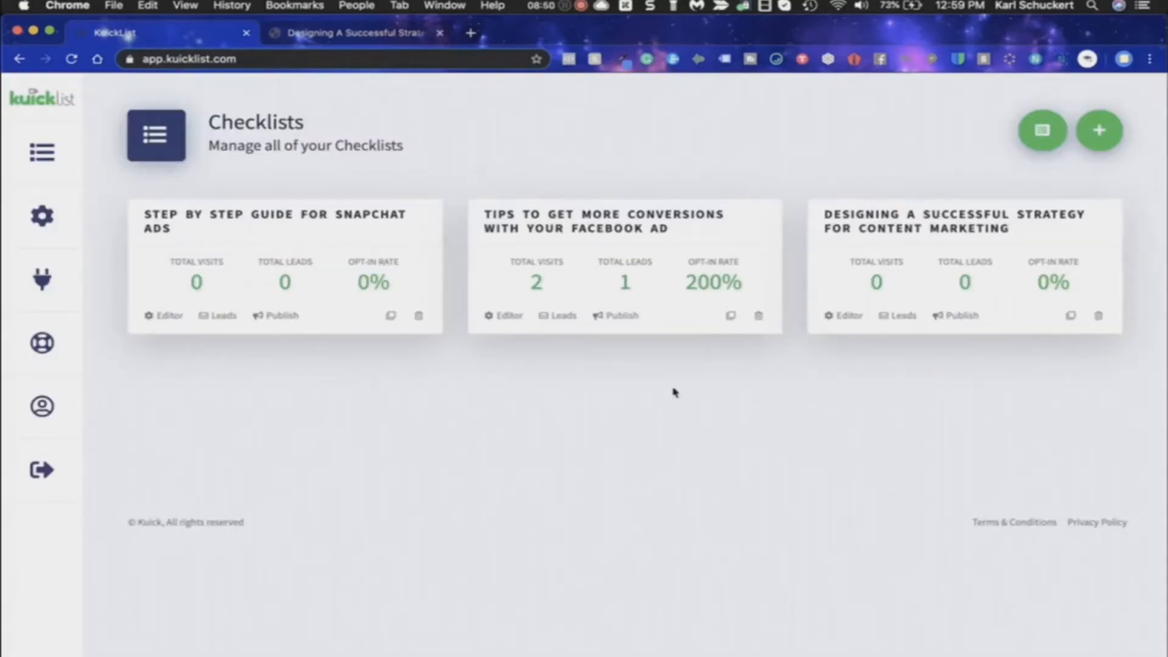
{"action": "left_click", "coordinate": [71, 58]}
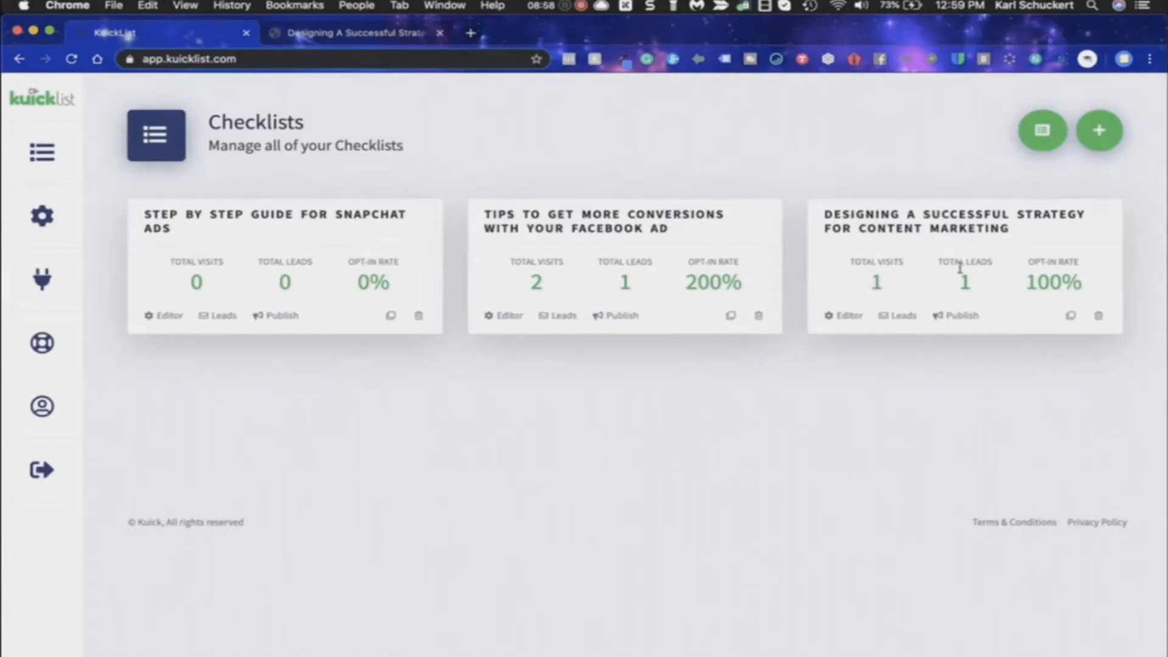
{"action": "double_click", "coordinate": [1033, 286]}
{"action": "left_click", "coordinate": [955, 433]}
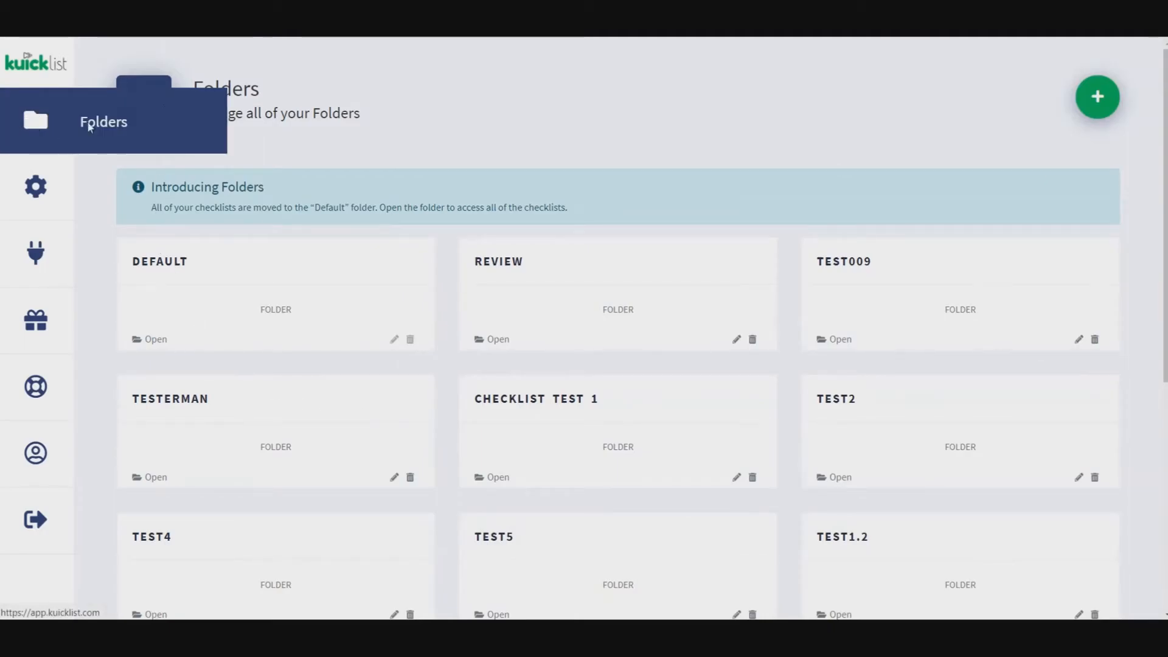
Create a new folder titled test7
{"action": "scroll", "coordinate": [566, 370], "scroll_direction": "down", "scroll_amount": 4}
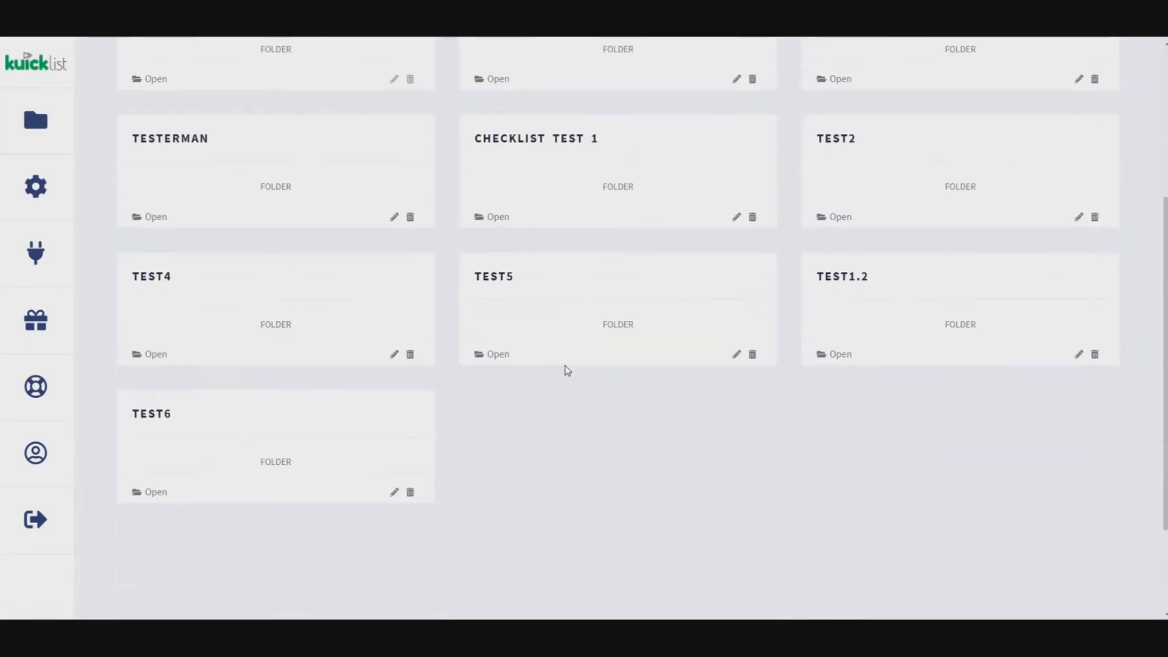
{"action": "scroll", "coordinate": [566, 402], "scroll_direction": "up", "scroll_amount": 4}
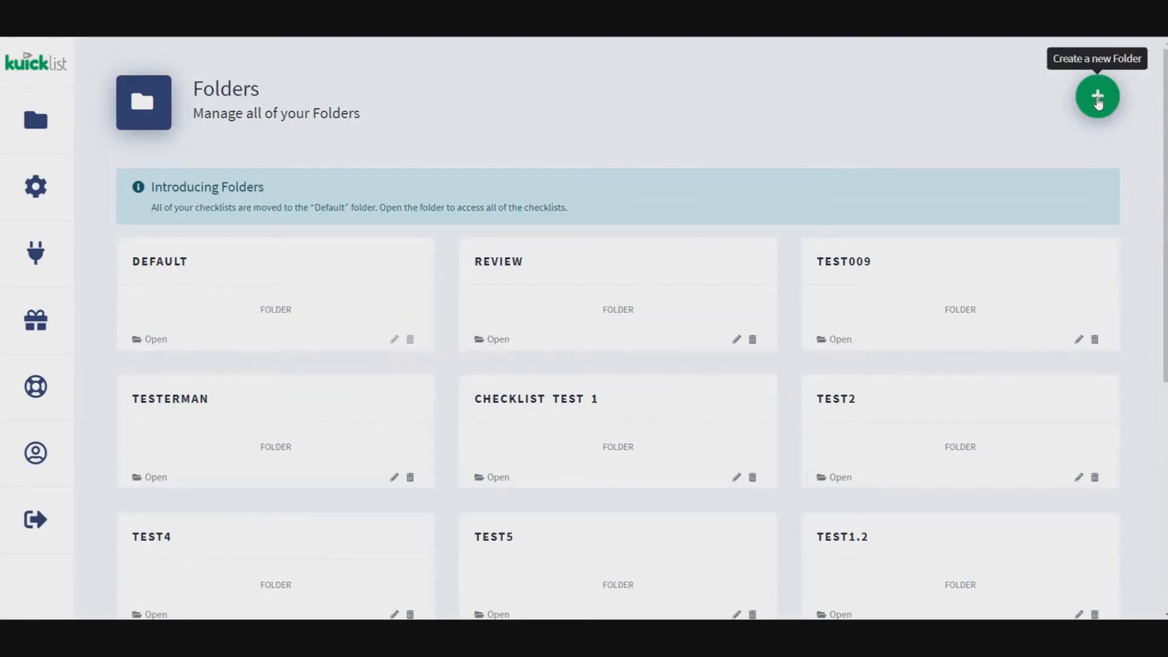
{"action": "left_click", "coordinate": [1102, 103]}
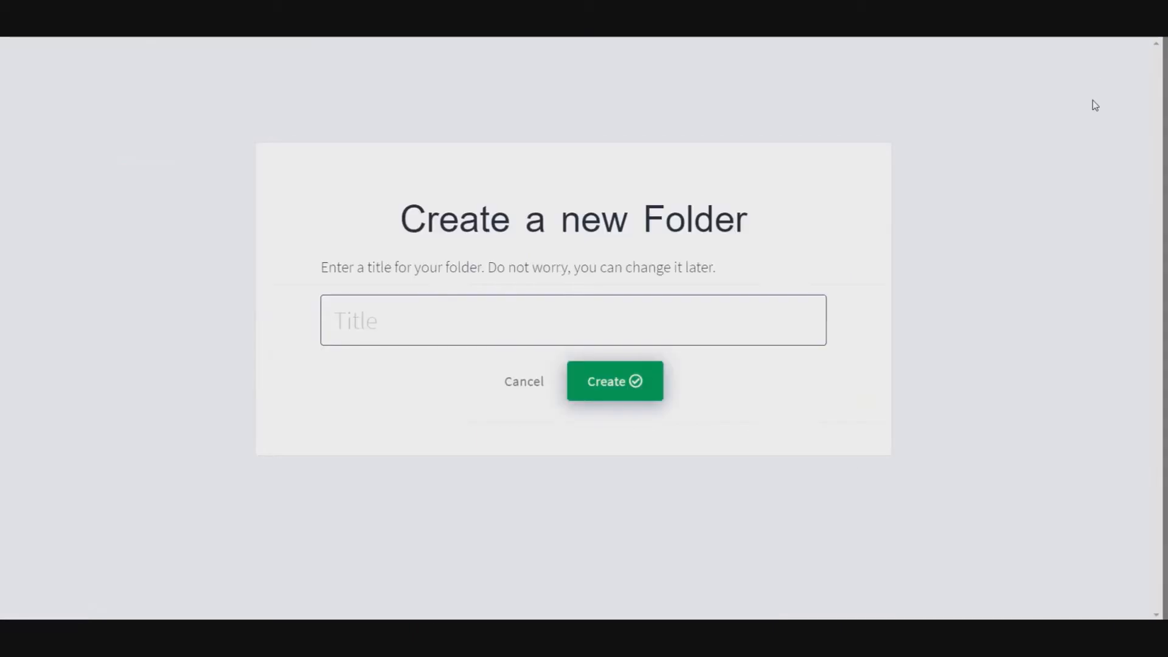
{"action": "left_click", "coordinate": [437, 311]}
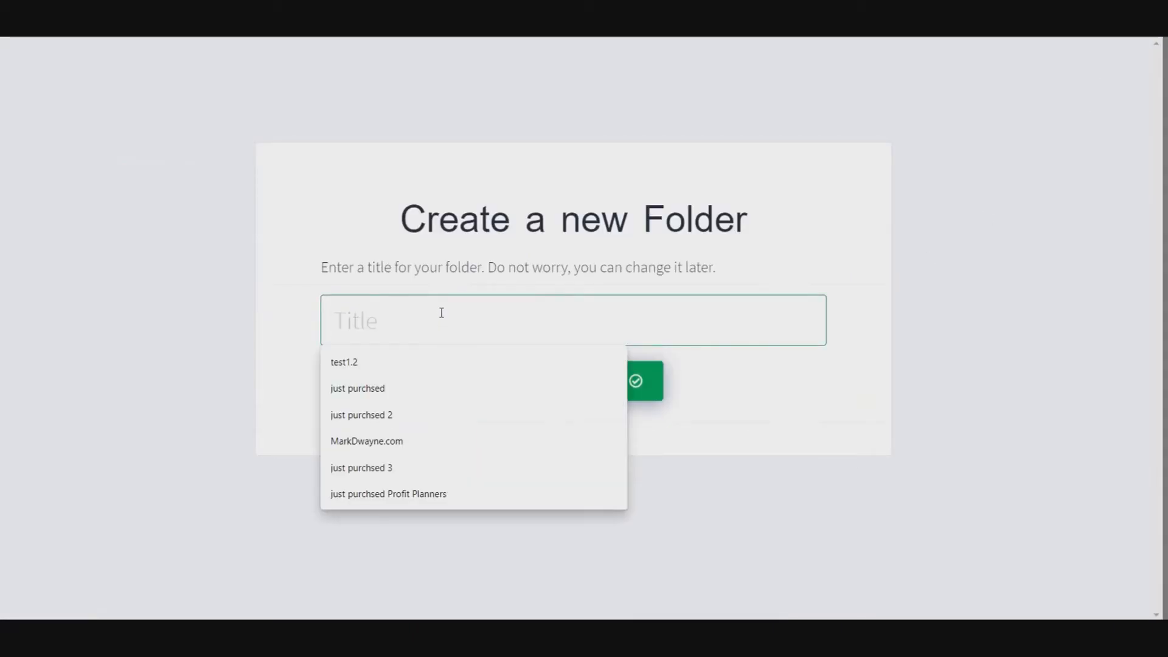
{"action": "type", "text": "tes"}
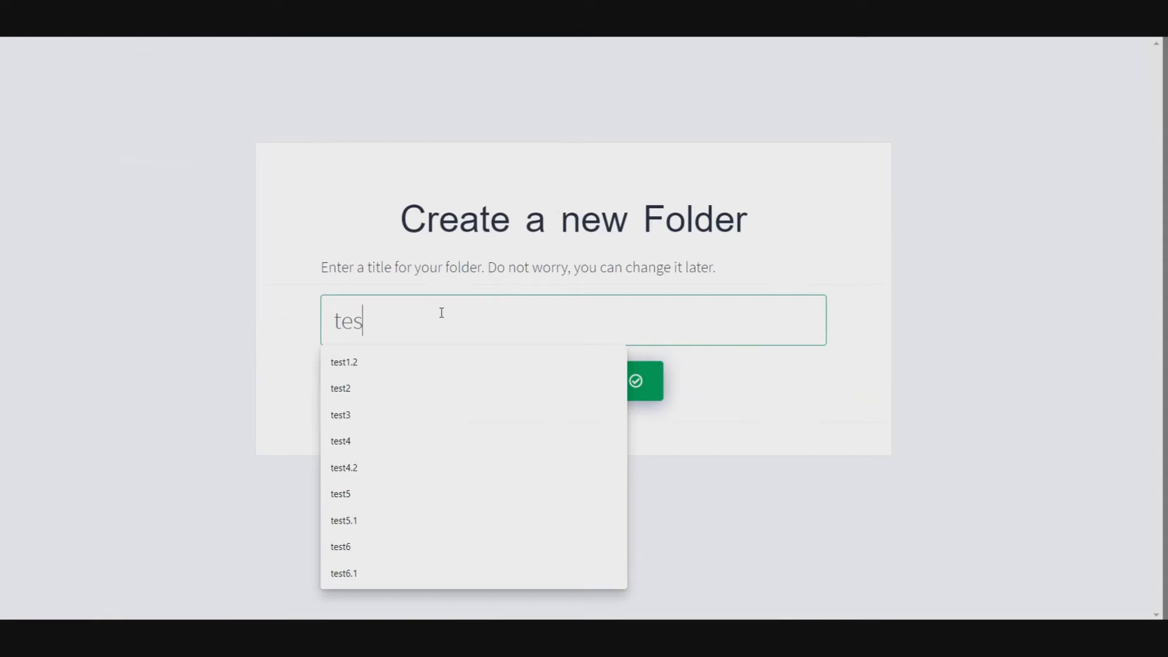
{"action": "type", "text": "t7"}
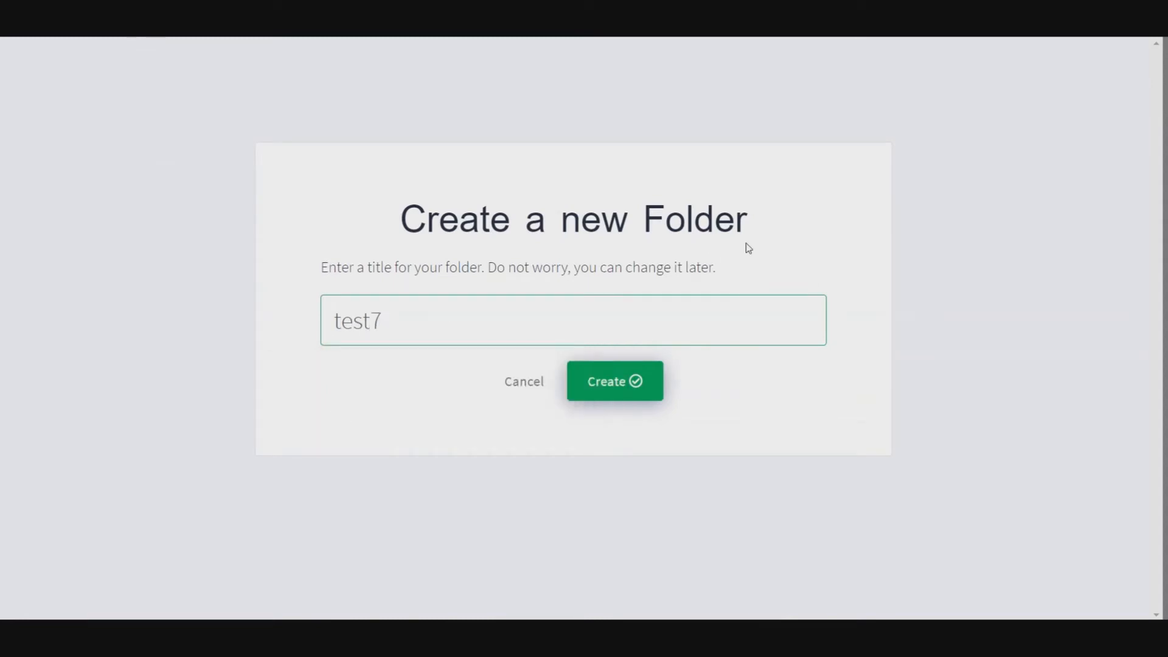
{"action": "left_click", "coordinate": [635, 384]}
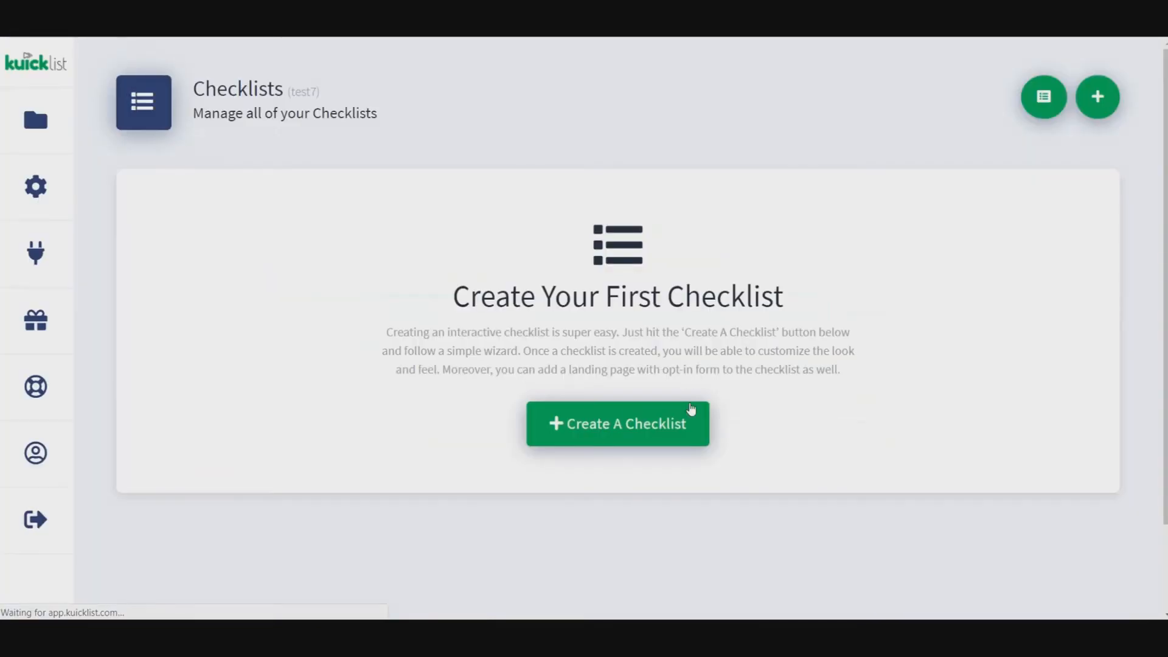
Start a new checklist in the test7 folder, title it test71 and continue to the color themes
{"action": "left_click", "coordinate": [602, 427]}
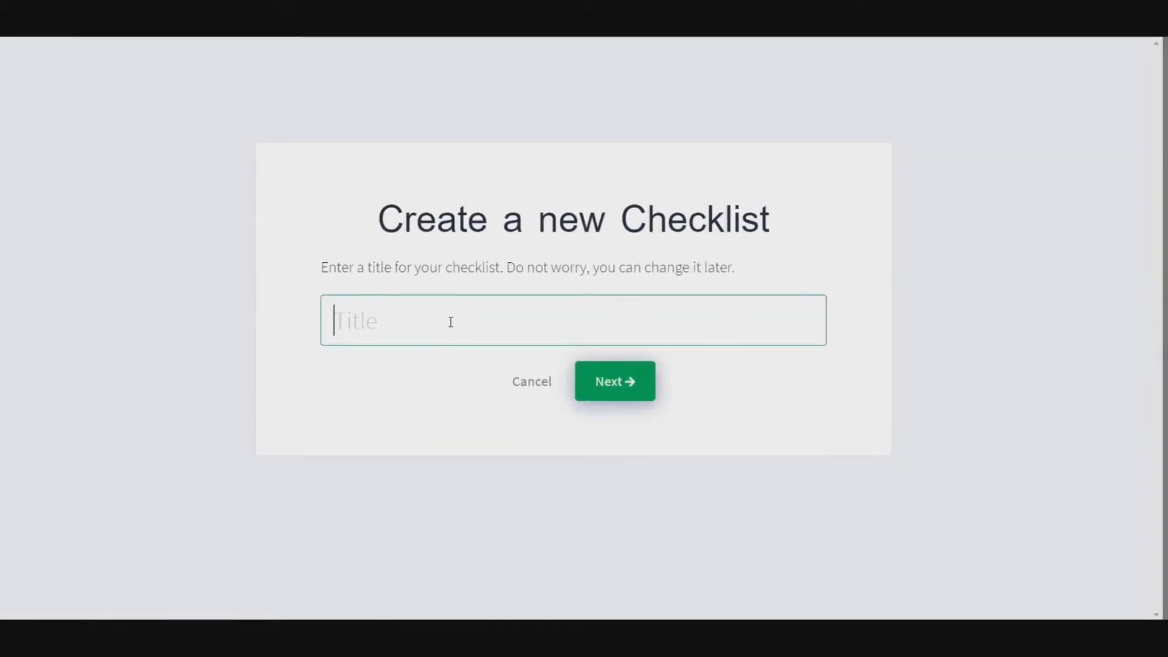
{"action": "left_click", "coordinate": [450, 321]}
{"action": "type", "text": "te"}
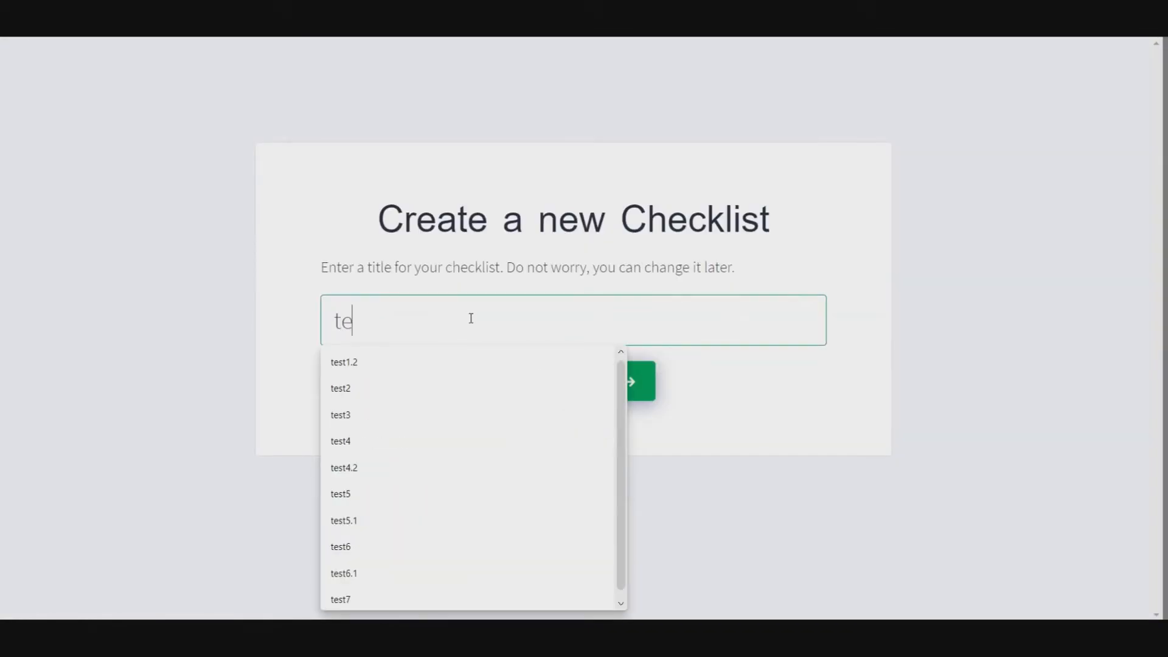
{"action": "type", "text": "st7"}
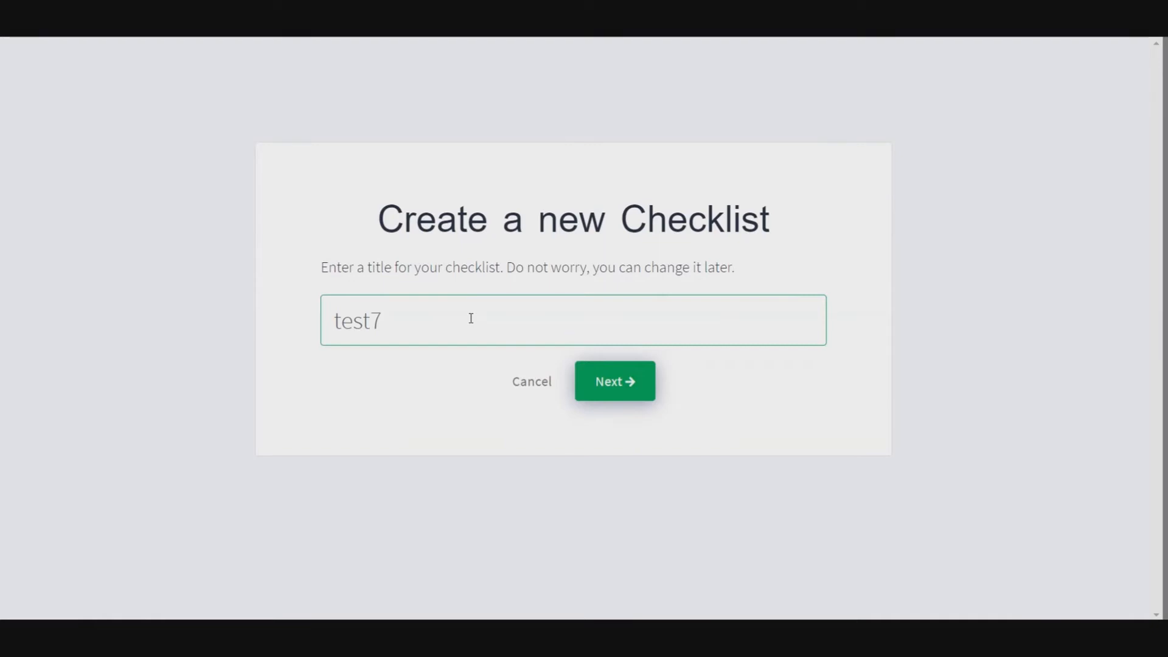
{"action": "type", "text": "1"}
{"action": "left_click", "coordinate": [610, 389]}
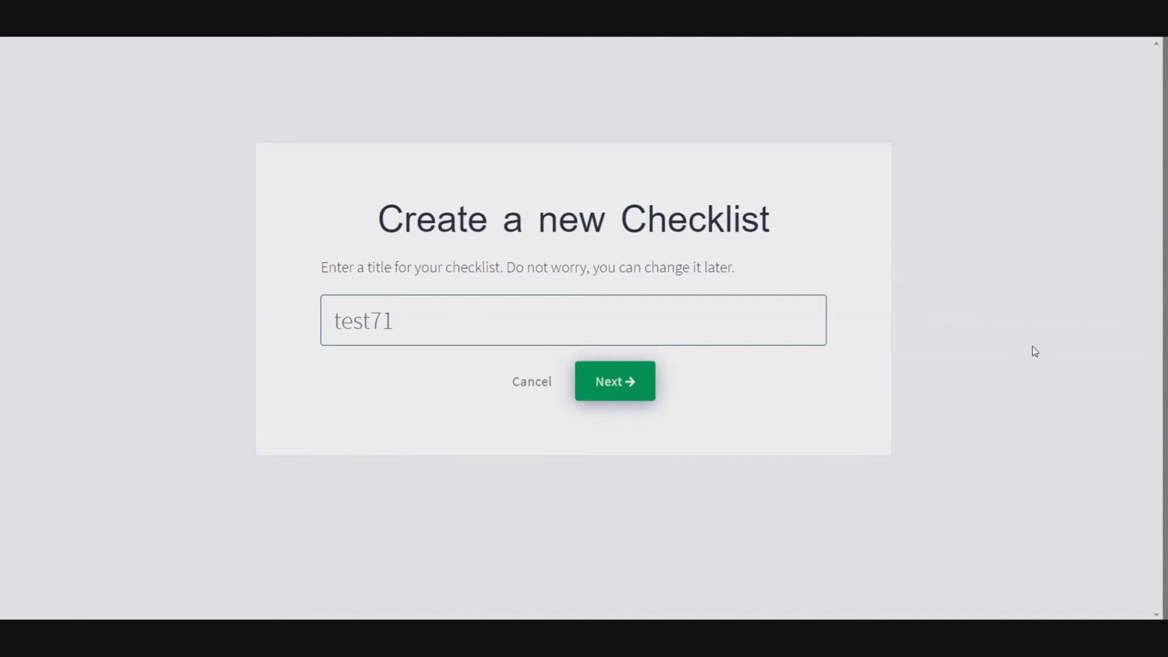
{"action": "left_click", "coordinate": [628, 386]}
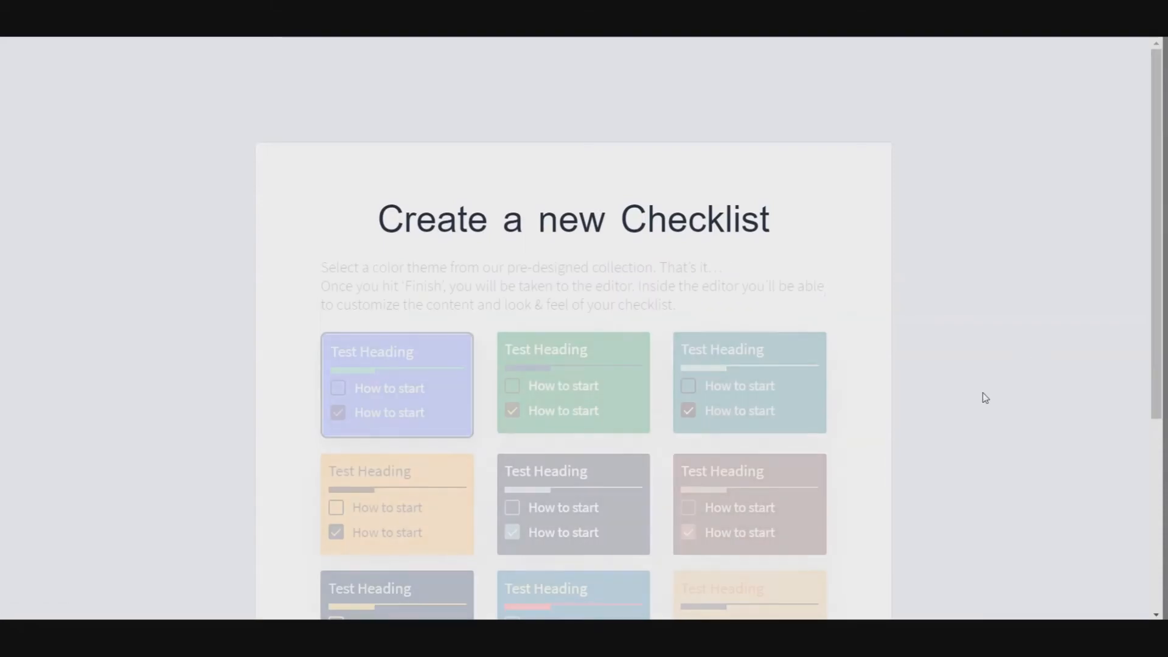
Keep the preselected blue-violet color theme, finish creating the checklist and look over its content in the editor
{"action": "scroll", "coordinate": [986, 389], "scroll_direction": "down", "scroll_amount": 4}
{"action": "scroll", "coordinate": [1032, 402], "scroll_direction": "up", "scroll_amount": 2}
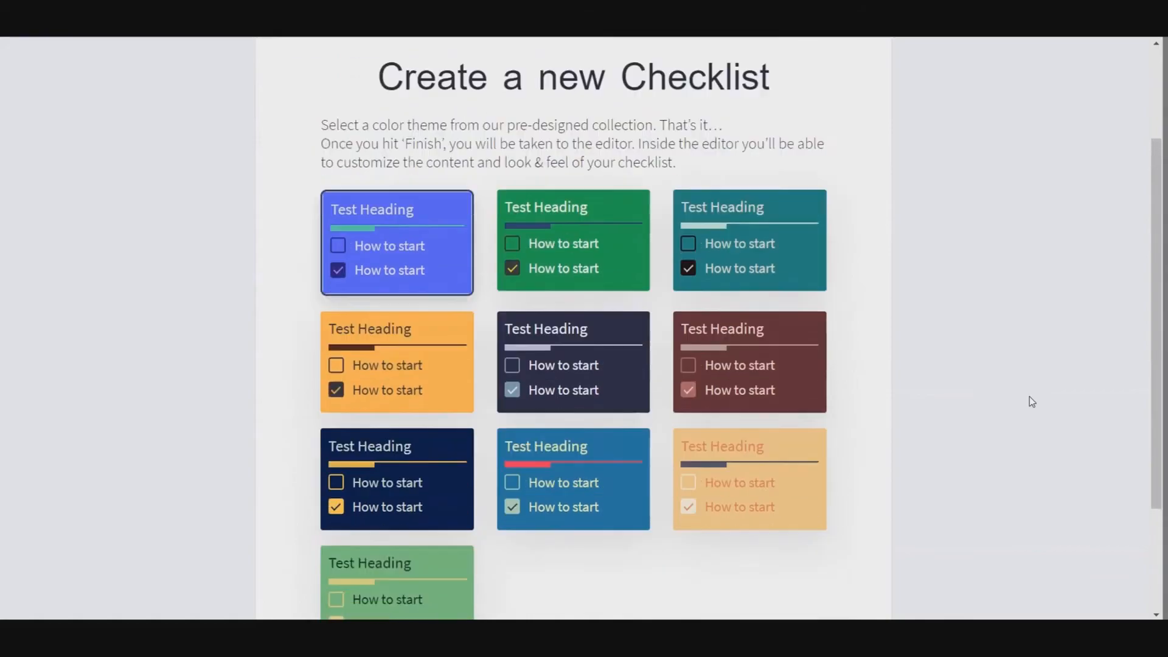
{"action": "scroll", "coordinate": [1030, 397], "scroll_direction": "down", "scroll_amount": 1}
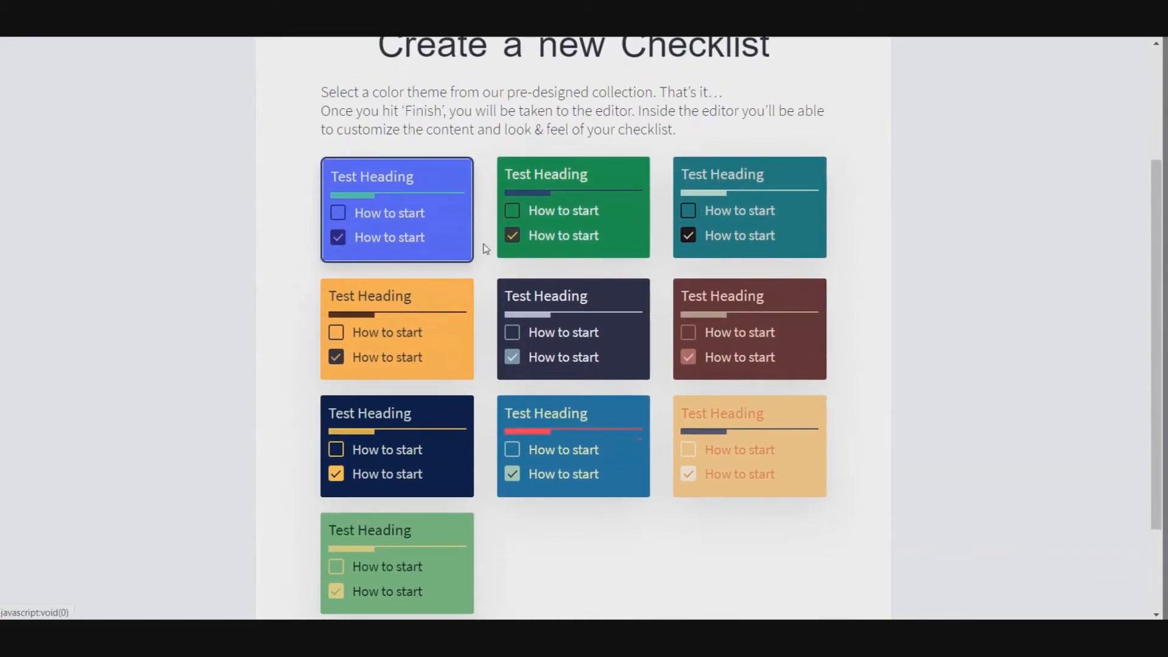
{"action": "scroll", "coordinate": [856, 435], "scroll_direction": "down", "scroll_amount": 3}
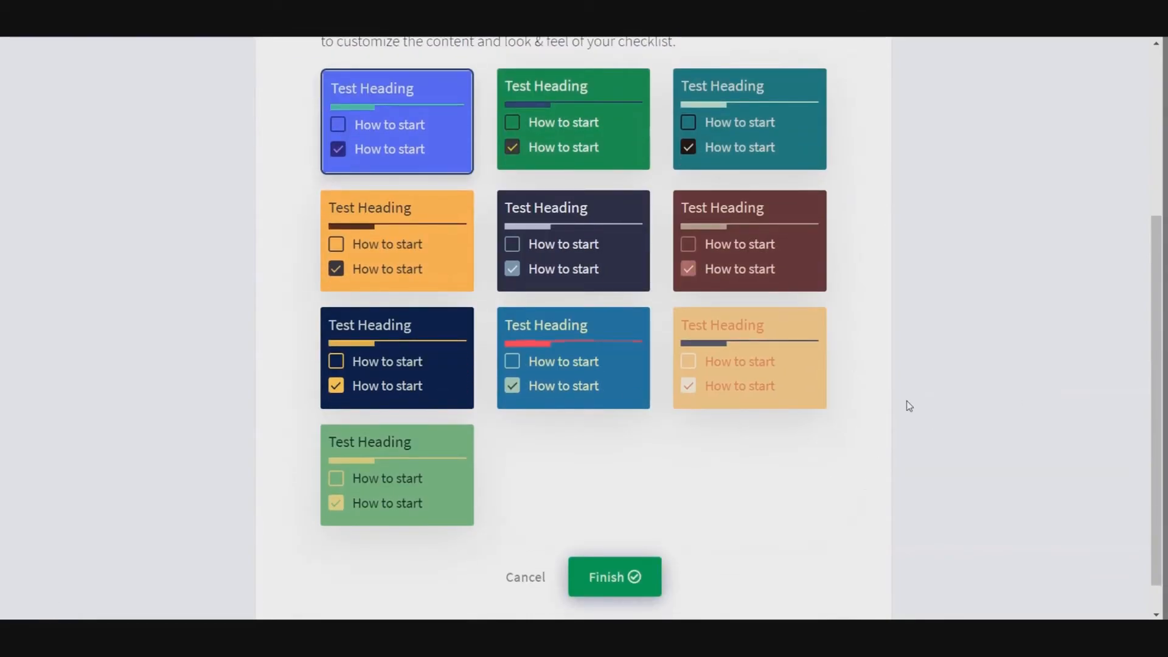
{"action": "scroll", "coordinate": [957, 439], "scroll_direction": "up", "scroll_amount": 3}
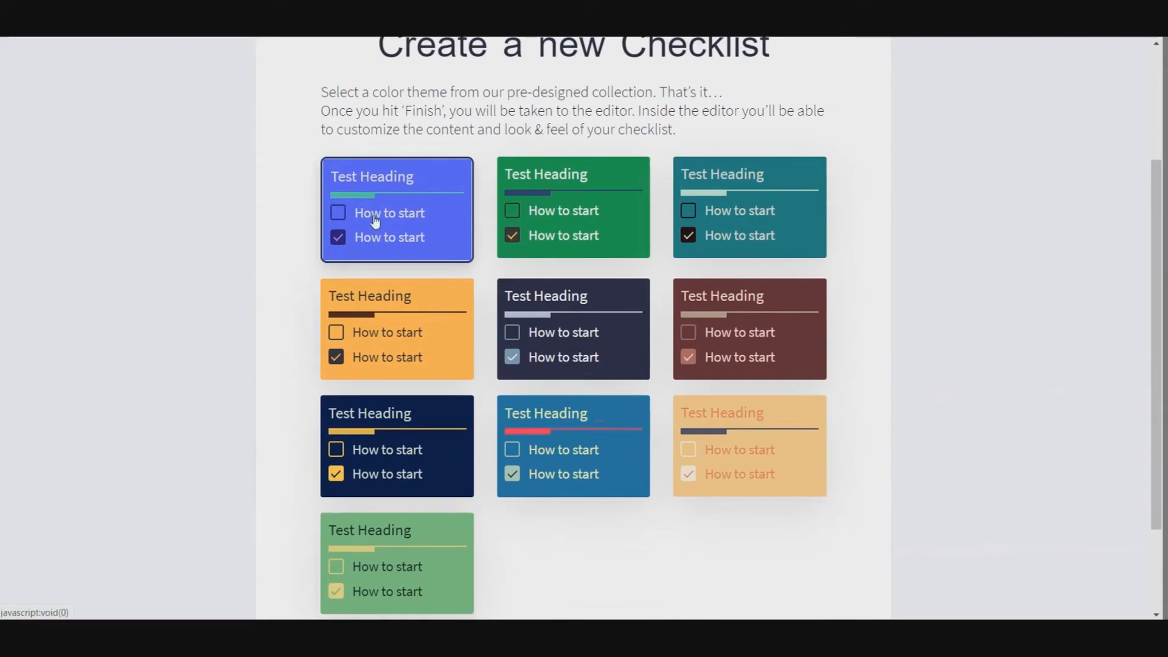
{"action": "scroll", "coordinate": [1038, 438], "scroll_direction": "down", "scroll_amount": 4}
{"action": "left_click", "coordinate": [615, 551]}
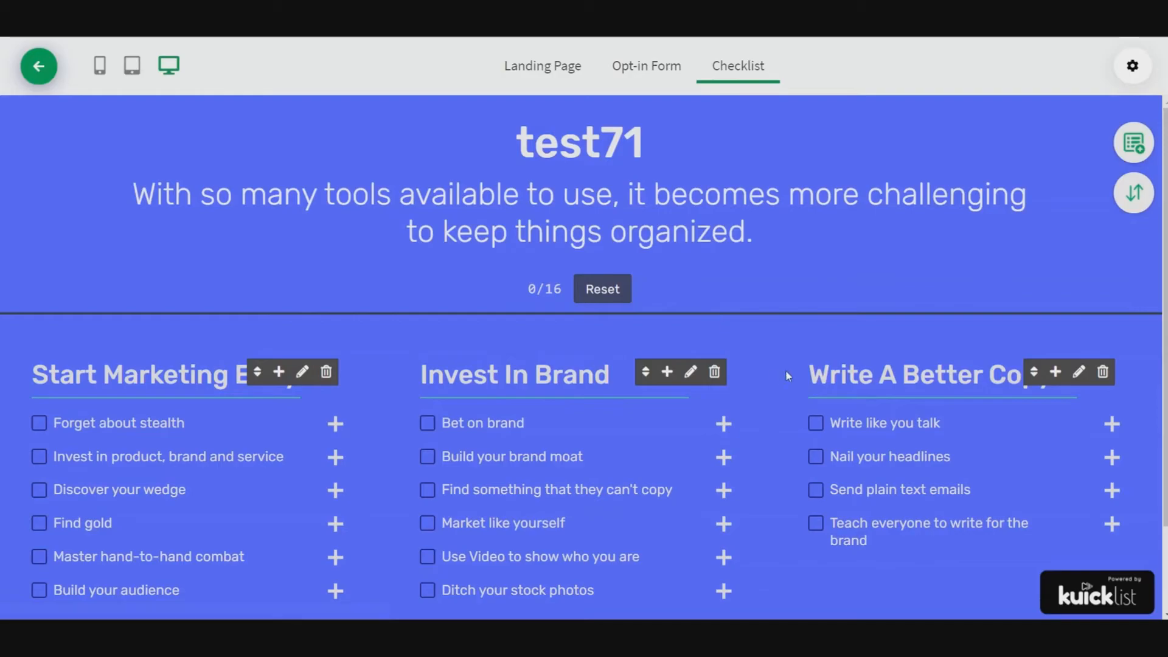
{"action": "scroll", "coordinate": [809, 462], "scroll_direction": "down", "scroll_amount": 3}
{"action": "scroll", "coordinate": [785, 480], "scroll_direction": "up", "scroll_amount": 3}
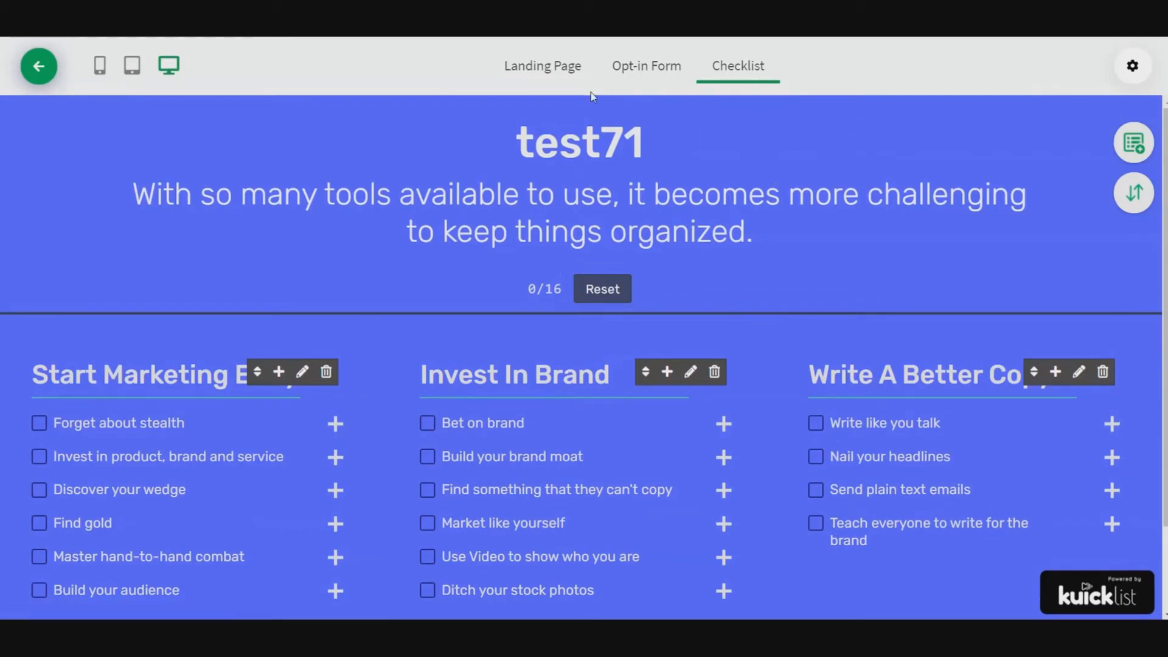
Apply the dark brick-wall template with the multicolored triangle graphic to the landing page and look over the result
{"action": "left_click", "coordinate": [534, 67]}
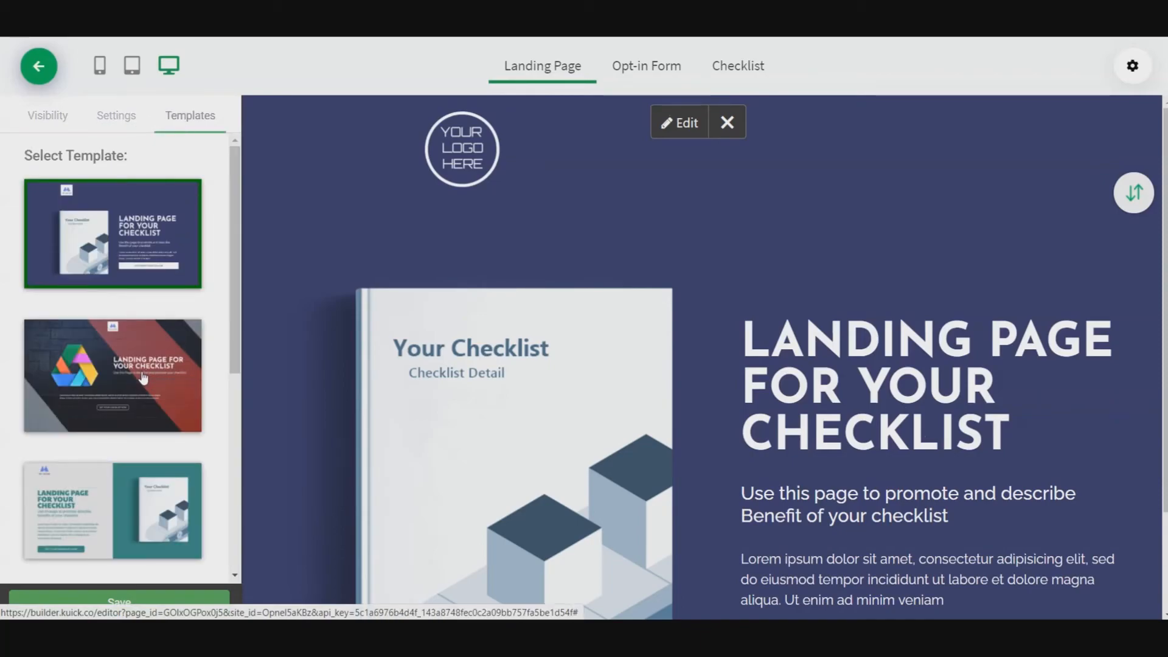
{"action": "left_click", "coordinate": [144, 377]}
{"action": "left_click", "coordinate": [672, 234]}
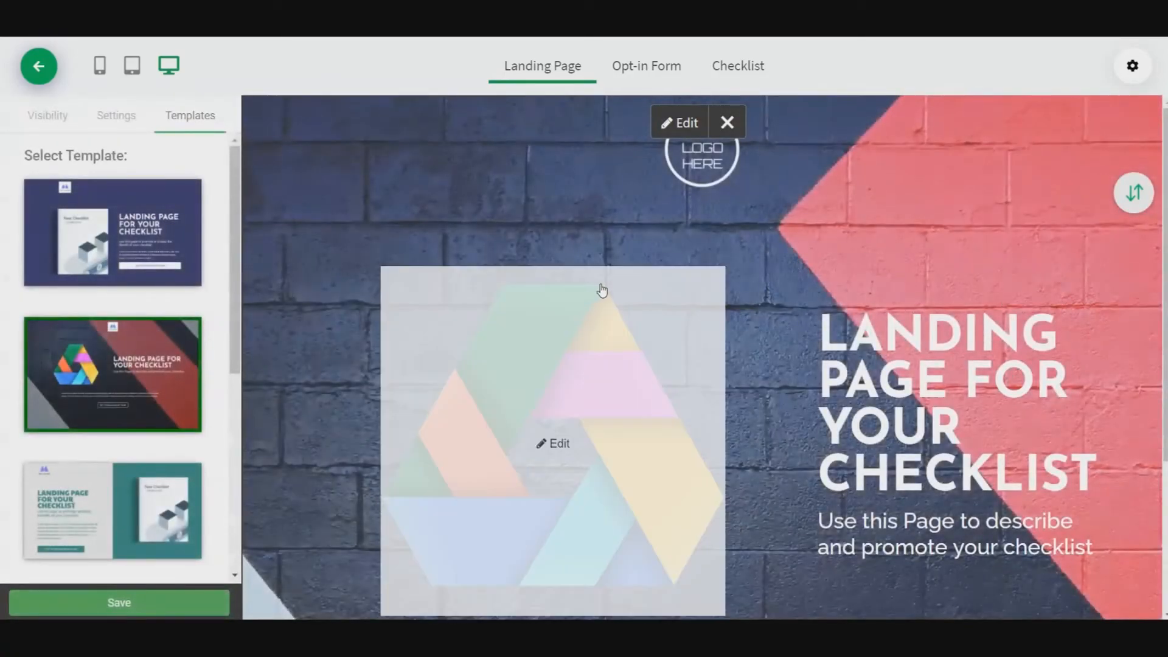
{"action": "scroll", "coordinate": [1053, 250], "scroll_direction": "down", "scroll_amount": 1}
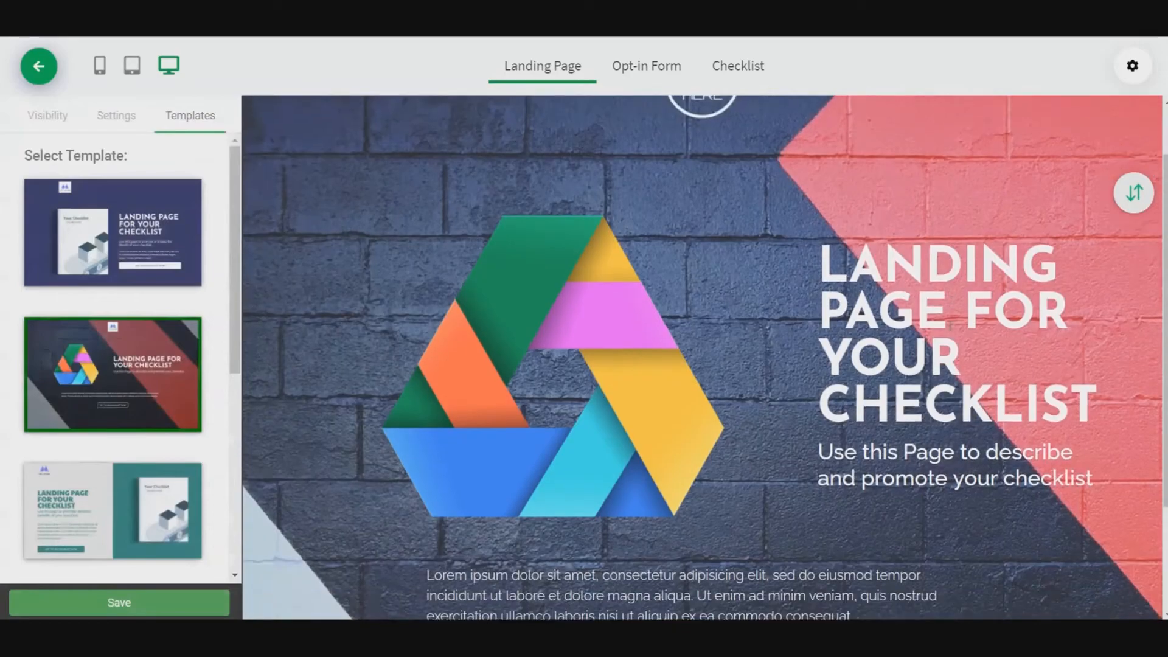
{"action": "scroll", "coordinate": [1053, 250], "scroll_direction": "up", "scroll_amount": 1}
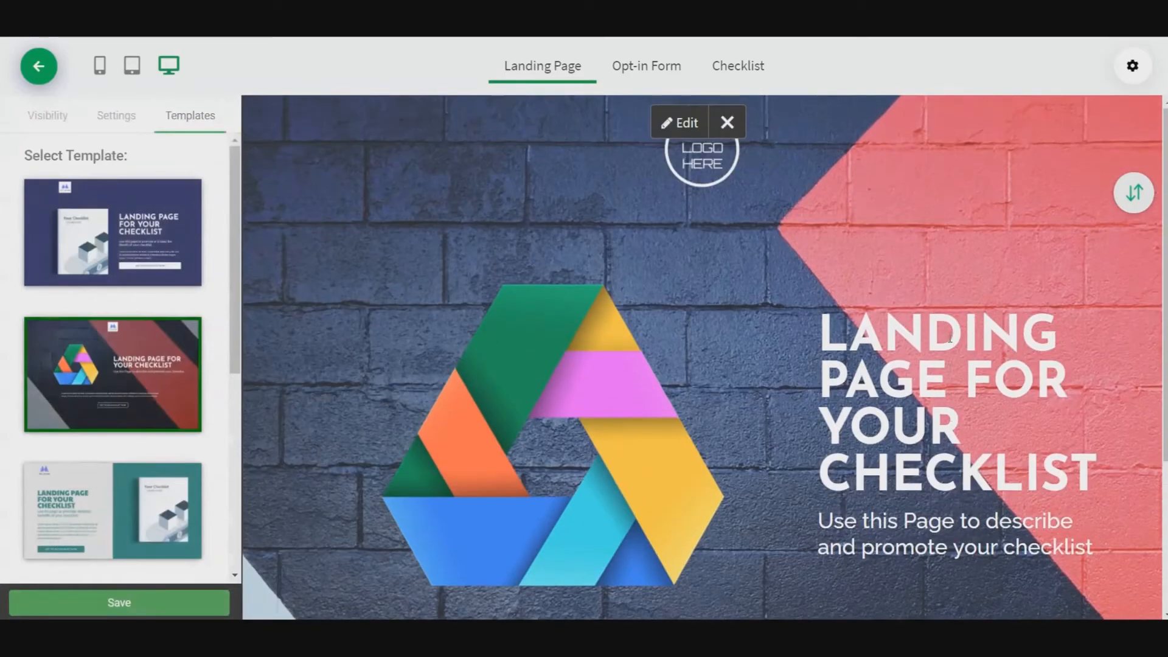
Change the opt-in form's heading to "test mark" in the checklist settings and save
{"action": "left_click", "coordinate": [642, 67]}
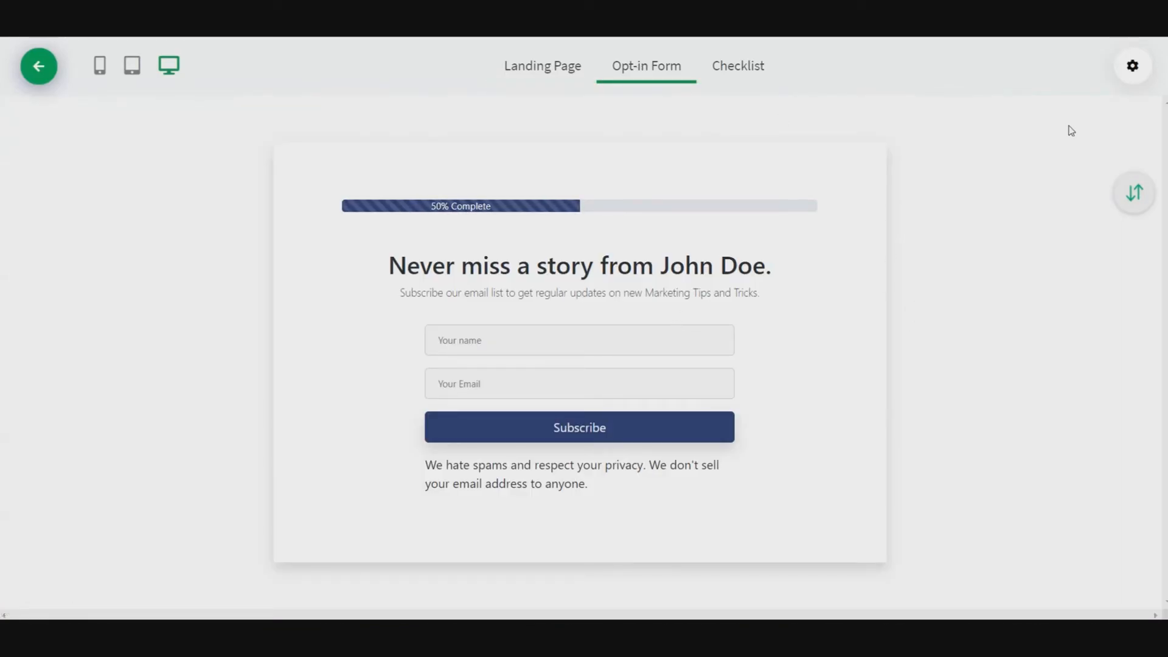
{"action": "left_click", "coordinate": [1132, 67]}
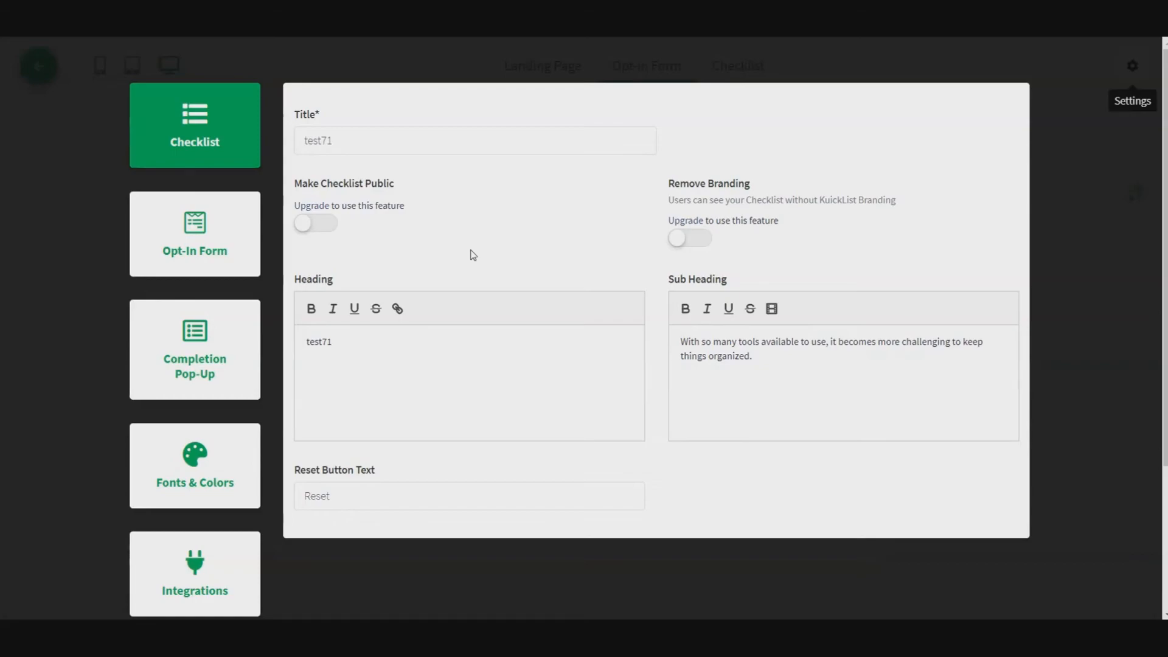
{"action": "left_click", "coordinate": [231, 243]}
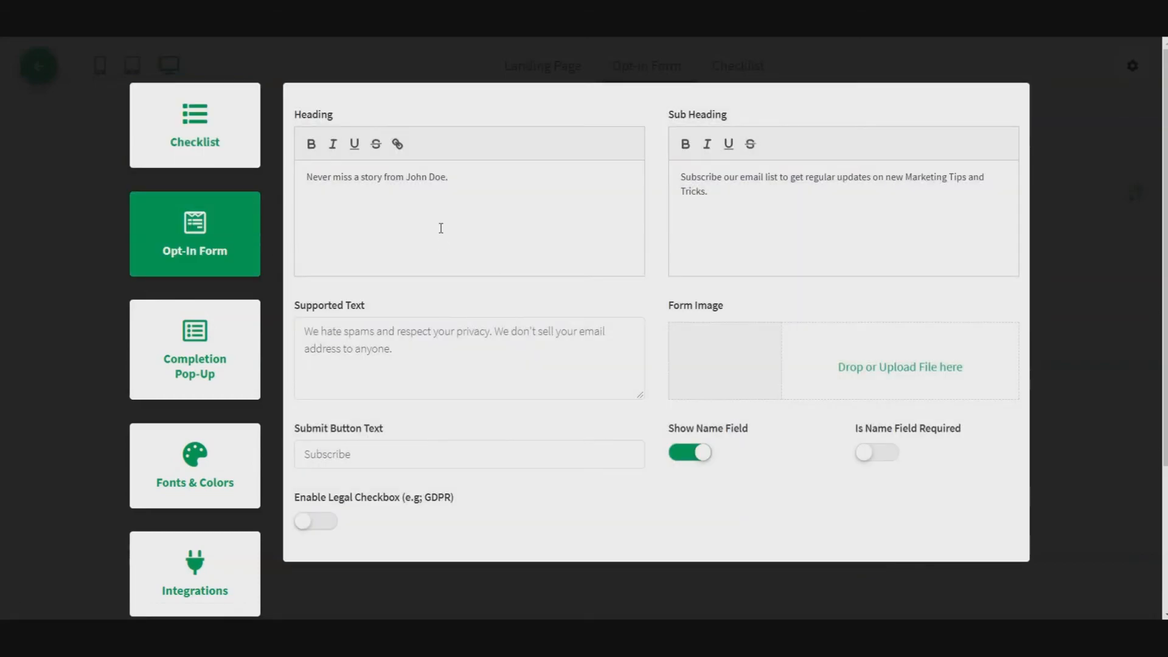
{"action": "left_click_drag", "start_coordinate": [454, 179], "coordinate": [304, 178]}
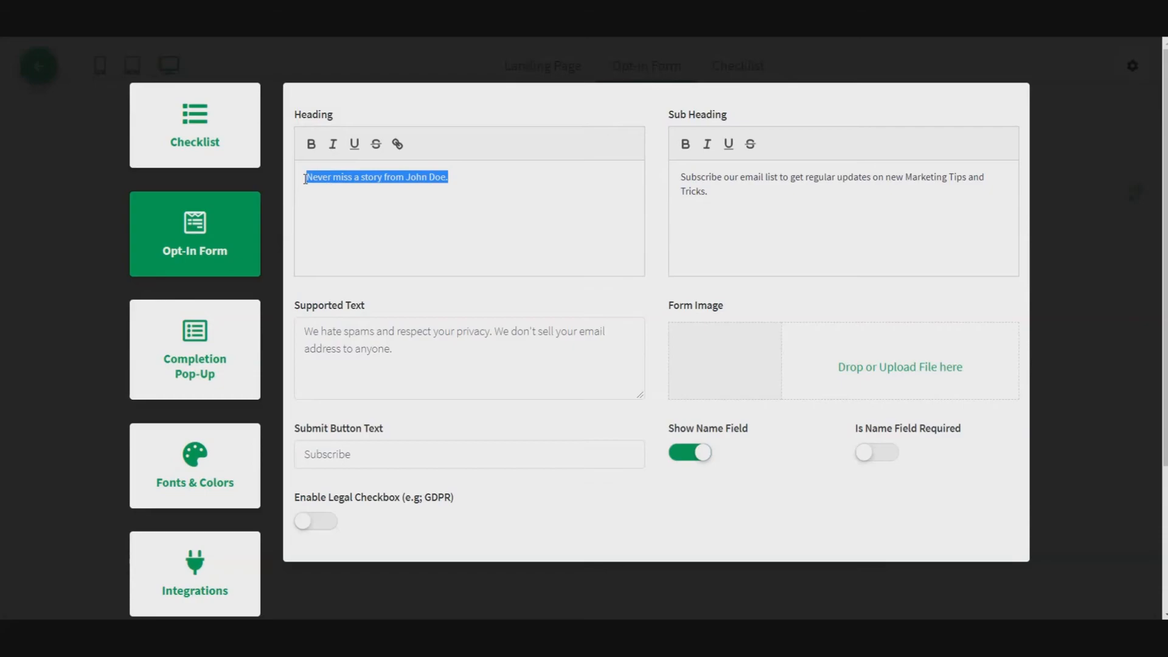
{"action": "key", "text": "BackSpace"}
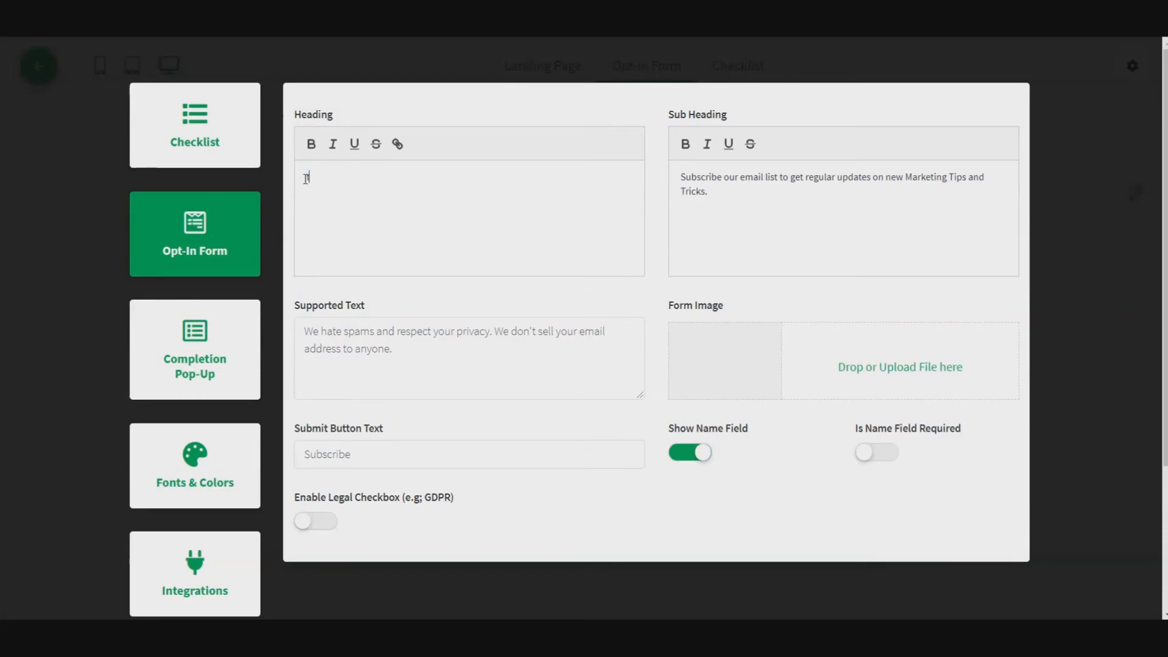
{"action": "type", "text": "test mark"}
{"action": "scroll", "coordinate": [422, 443], "scroll_direction": "down", "scroll_amount": 3}
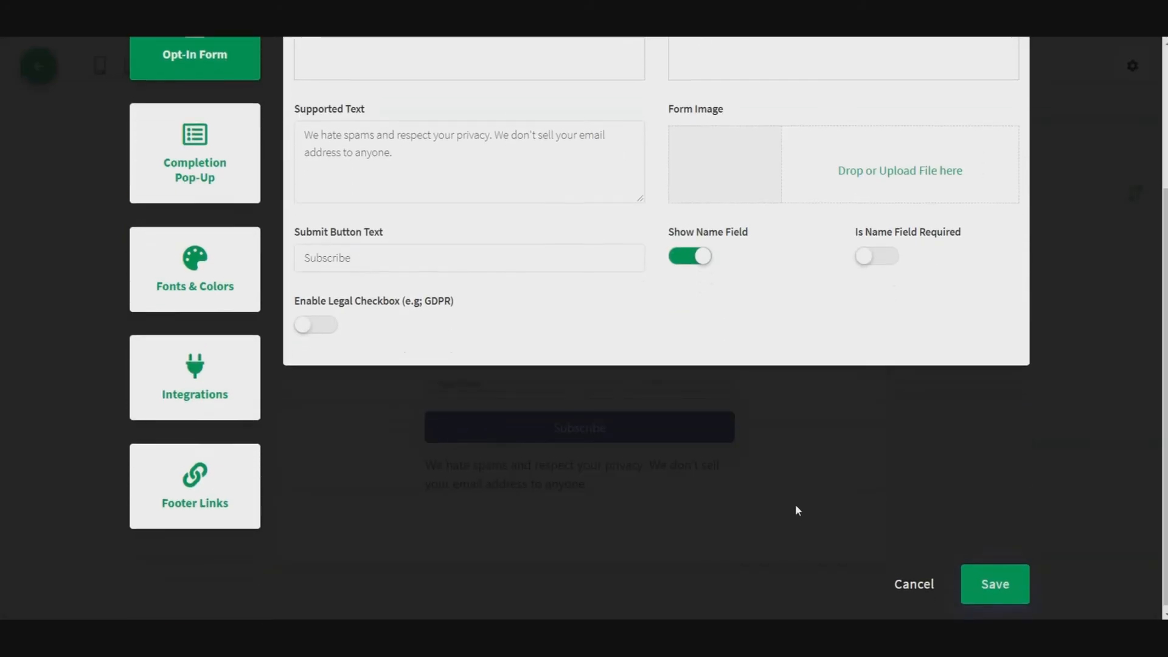
{"action": "left_click", "coordinate": [998, 584]}
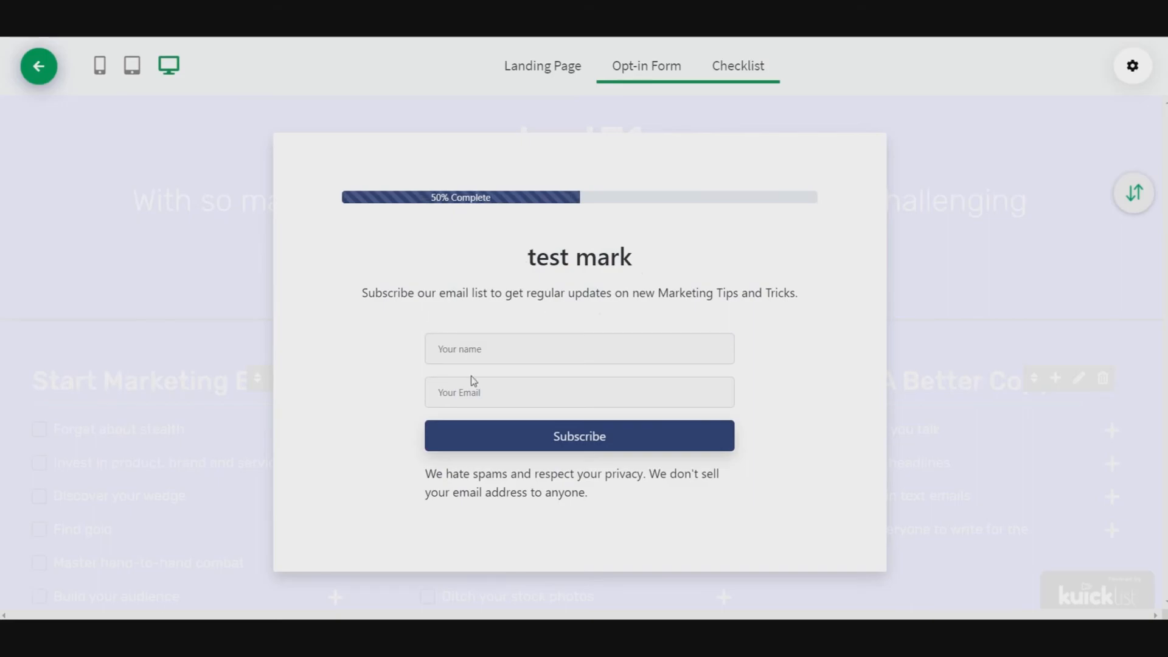
Reopen the checklist settings and examine the completion pop-up option and the available font and color options
{"action": "left_click", "coordinate": [1132, 67]}
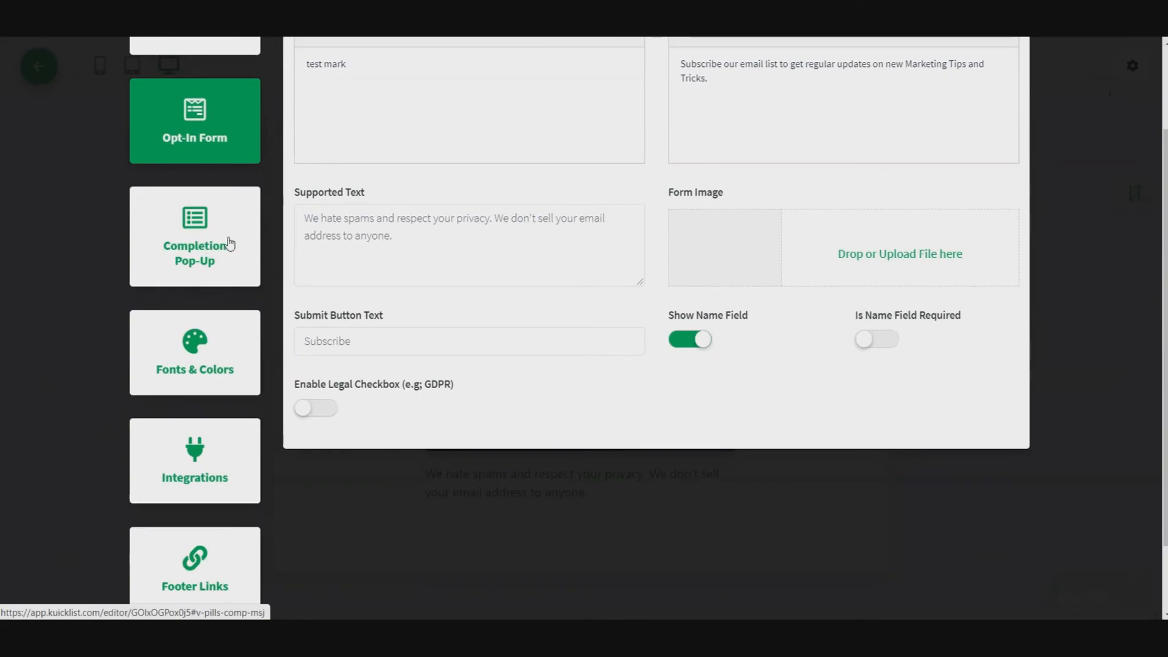
{"action": "left_click", "coordinate": [229, 243]}
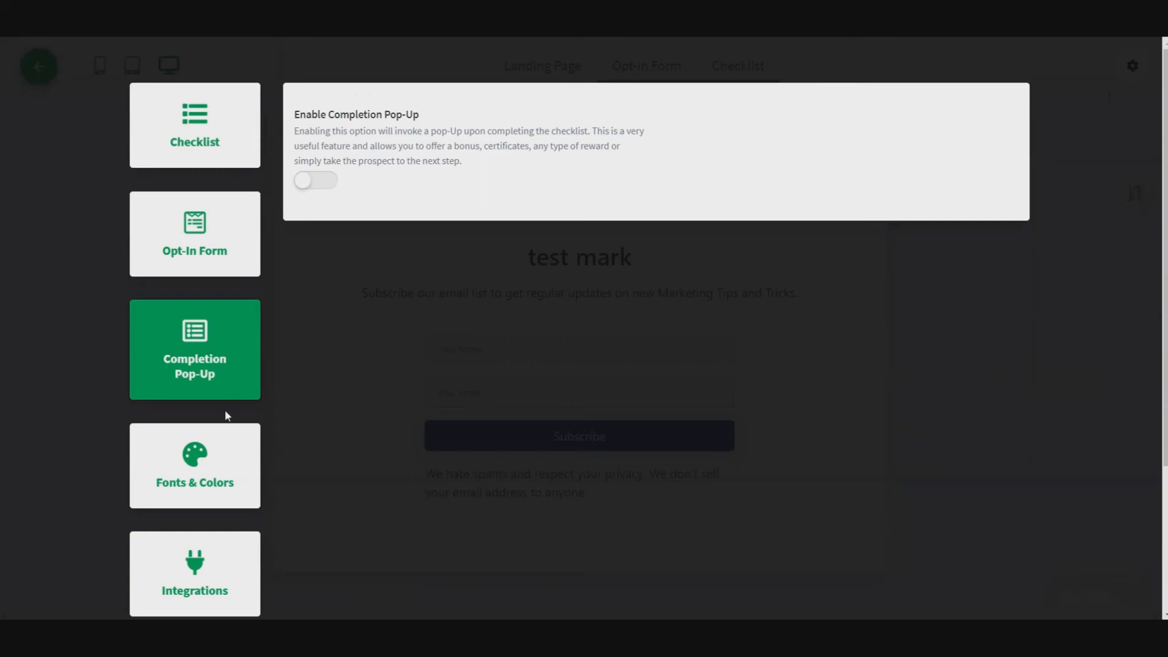
{"action": "left_click", "coordinate": [206, 461]}
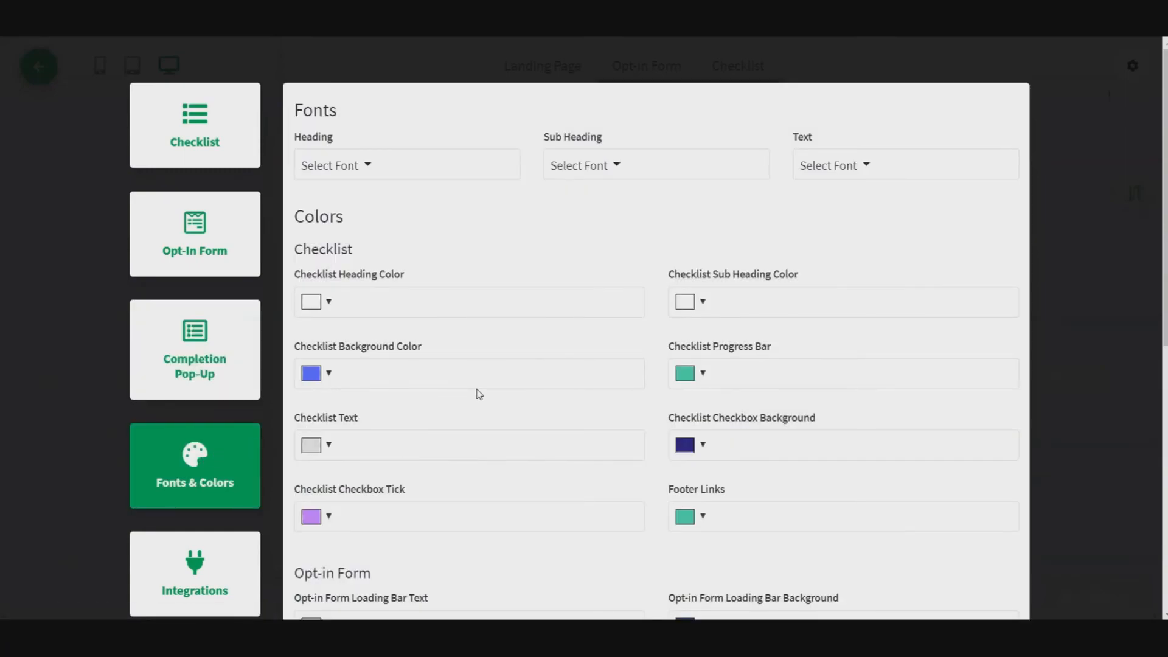
{"action": "scroll", "coordinate": [487, 380], "scroll_direction": "down", "scroll_amount": 3}
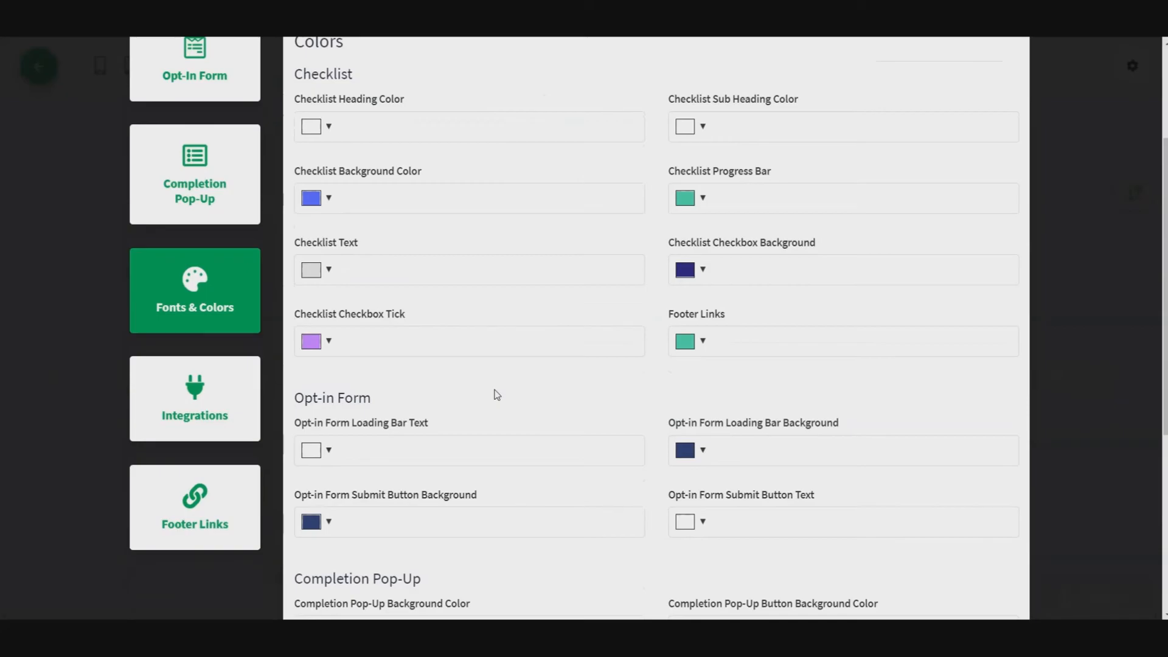
{"action": "scroll", "coordinate": [496, 394], "scroll_direction": "up", "scroll_amount": 3}
{"action": "scroll", "coordinate": [486, 395], "scroll_direction": "down", "scroll_amount": 3}
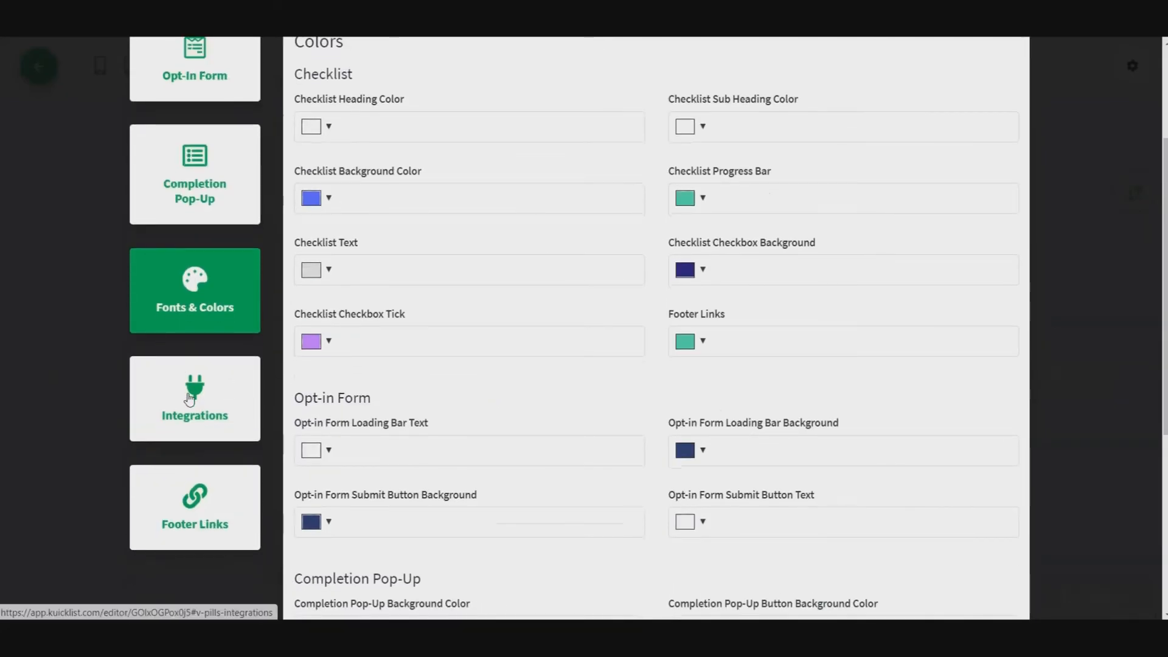
Examine the integration options, from email list and webinar services to webhook, tracking codes and SegMate
{"action": "left_click", "coordinate": [189, 399]}
{"action": "scroll", "coordinate": [436, 370], "scroll_direction": "up", "scroll_amount": 3}
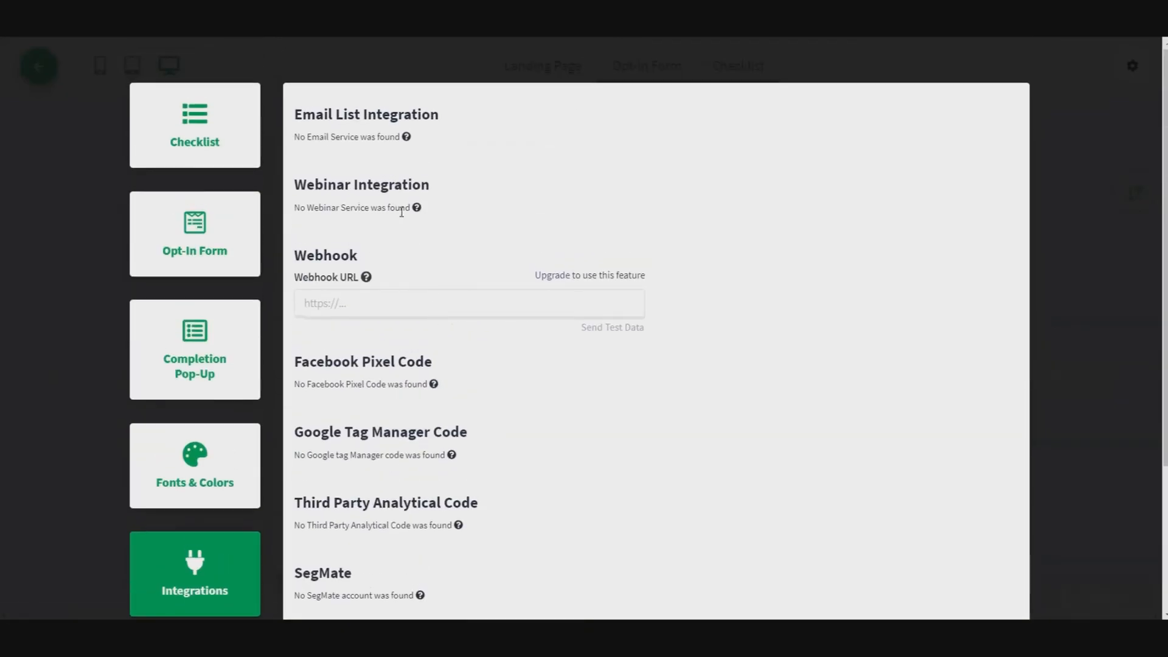
{"action": "scroll", "coordinate": [433, 357], "scroll_direction": "down", "scroll_amount": 3}
{"action": "scroll", "coordinate": [443, 363], "scroll_direction": "up", "scroll_amount": 3}
{"action": "scroll", "coordinate": [435, 426], "scroll_direction": "down", "scroll_amount": 2}
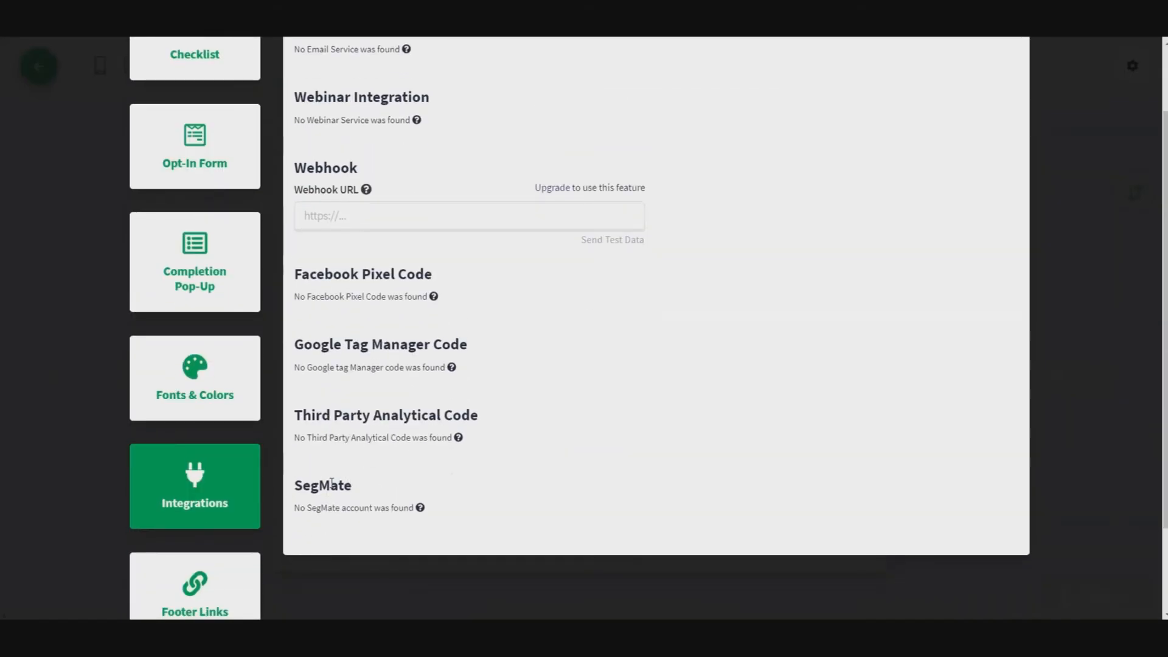
{"action": "scroll", "coordinate": [404, 475], "scroll_direction": "down", "scroll_amount": 2}
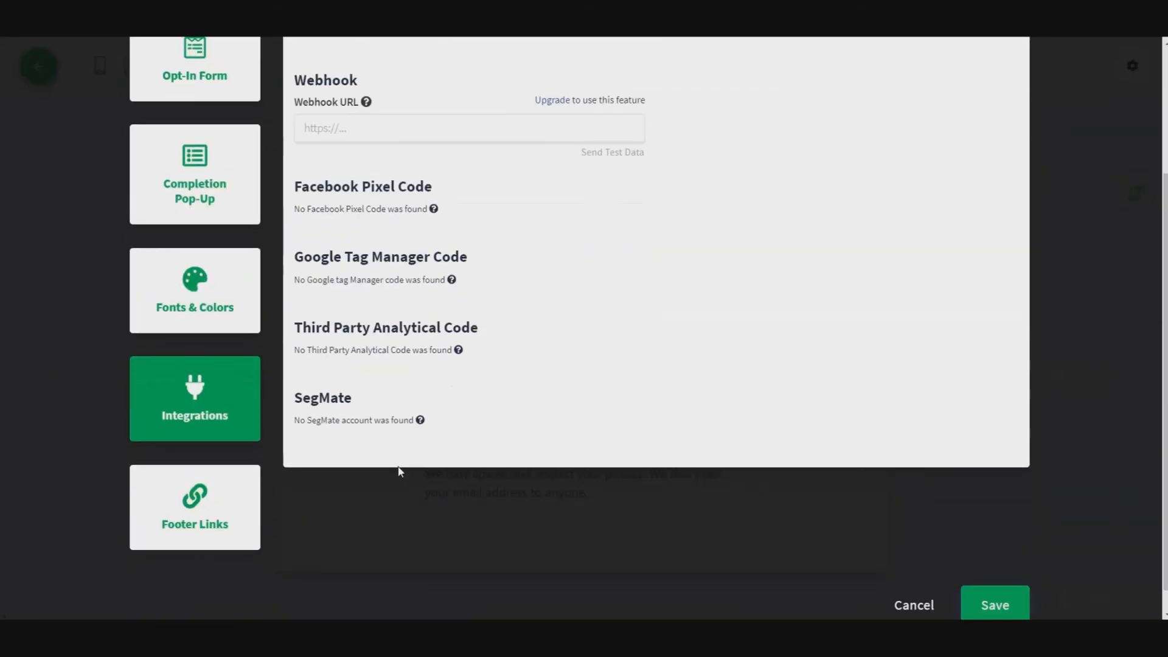
Review the footer links and the general checklist settings, and save the settings
{"action": "left_click", "coordinate": [189, 527]}
{"action": "scroll", "coordinate": [485, 430], "scroll_direction": "up", "scroll_amount": 4}
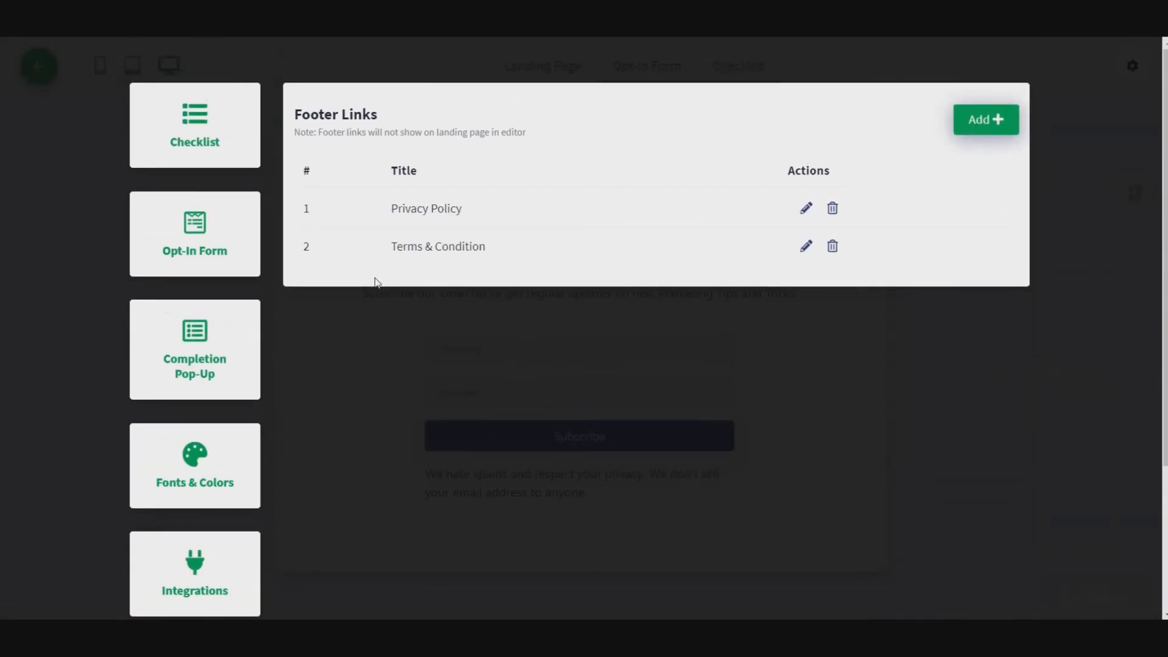
{"action": "left_click", "coordinate": [189, 111]}
{"action": "scroll", "coordinate": [1156, 345], "scroll_direction": "down", "scroll_amount": 3}
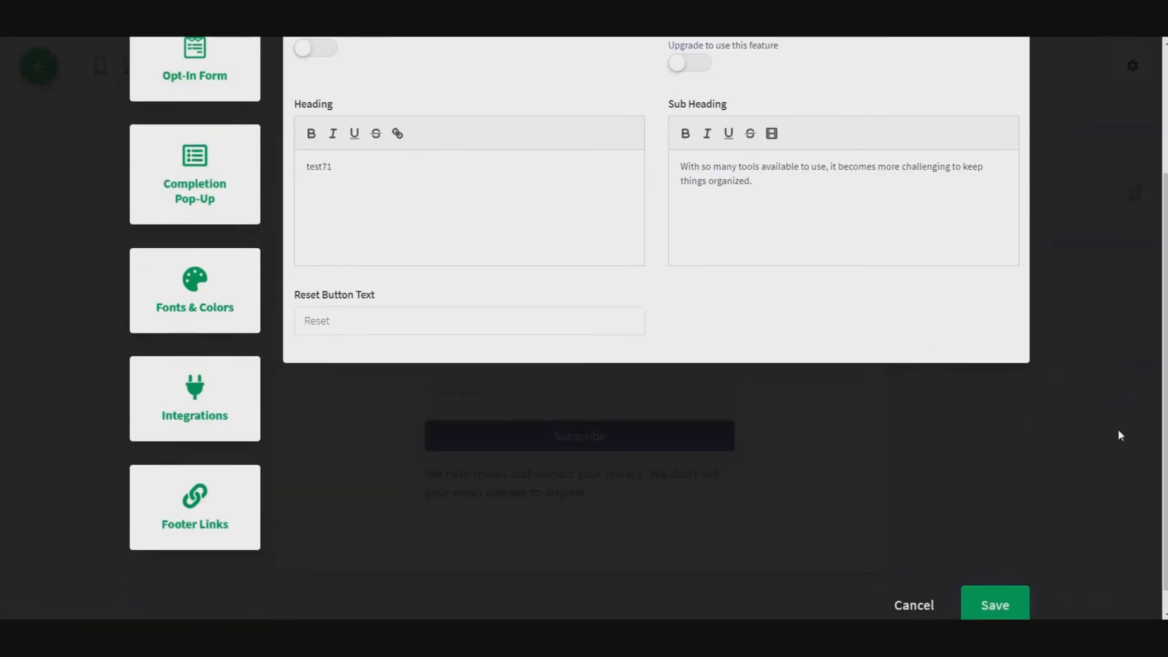
{"action": "left_click", "coordinate": [995, 579]}
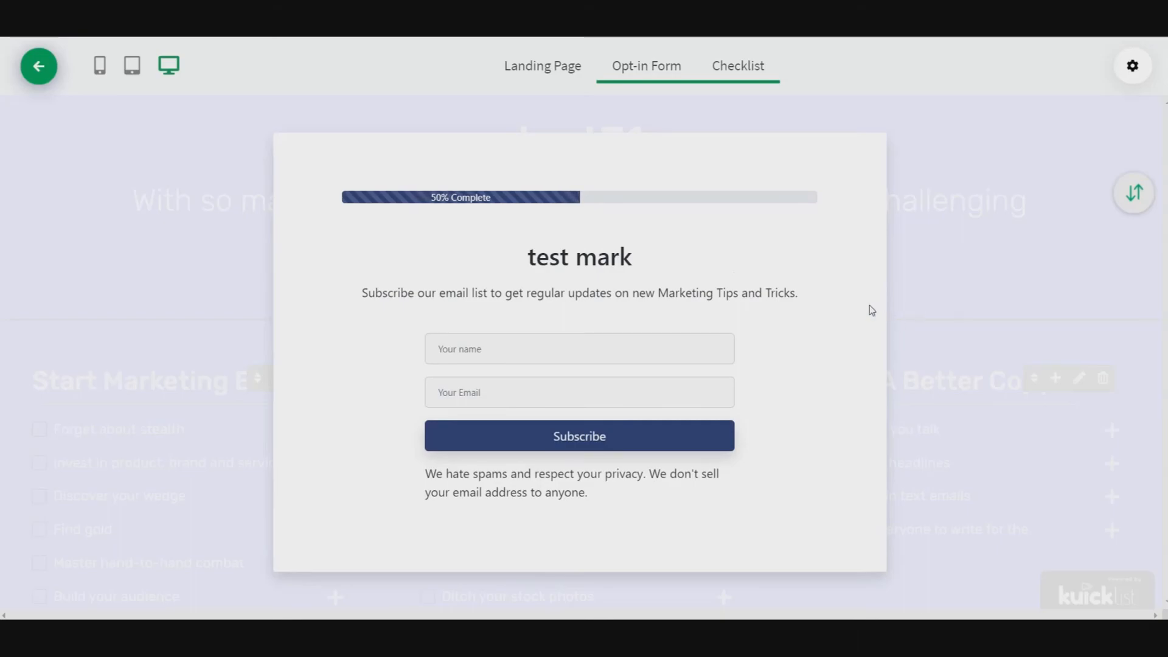
Check the checklist view, save the landing page with the chosen template and return to the folders overview
{"action": "left_click", "coordinate": [724, 66]}
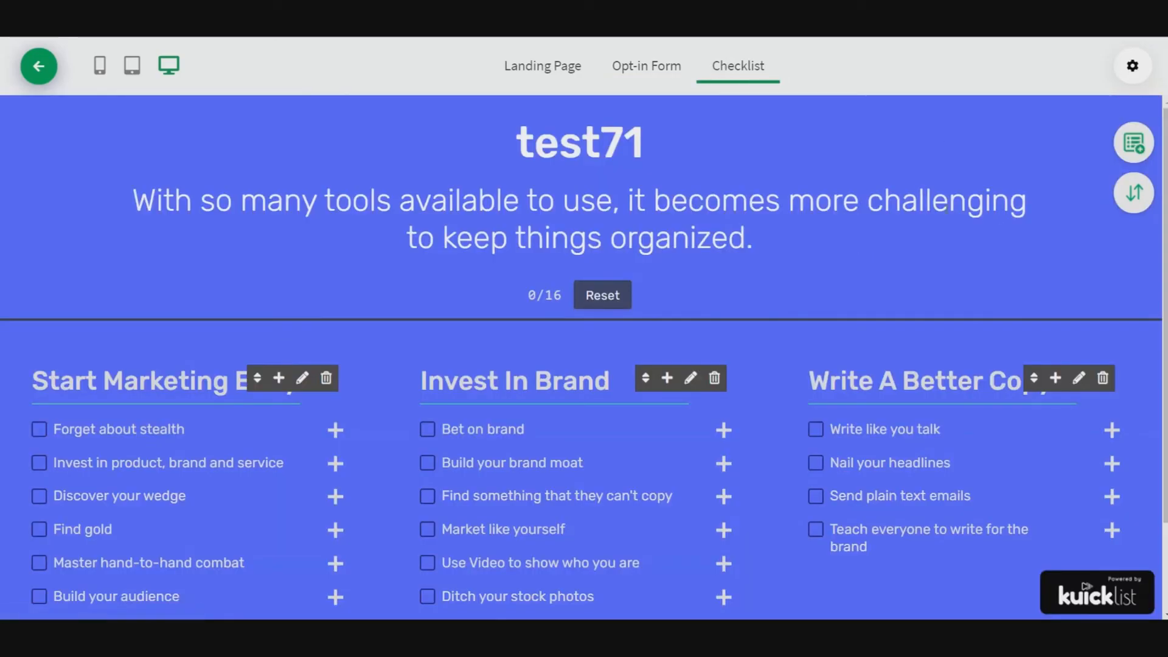
{"action": "left_click", "coordinate": [547, 68]}
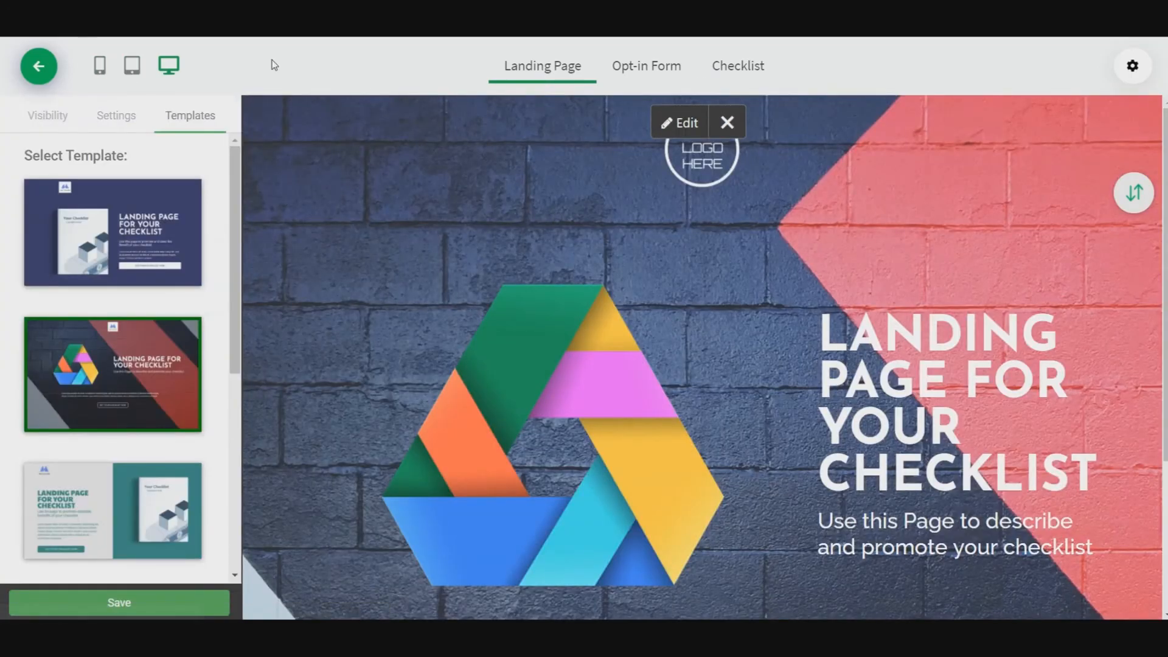
{"action": "scroll", "coordinate": [1064, 292], "scroll_direction": "down", "scroll_amount": 3}
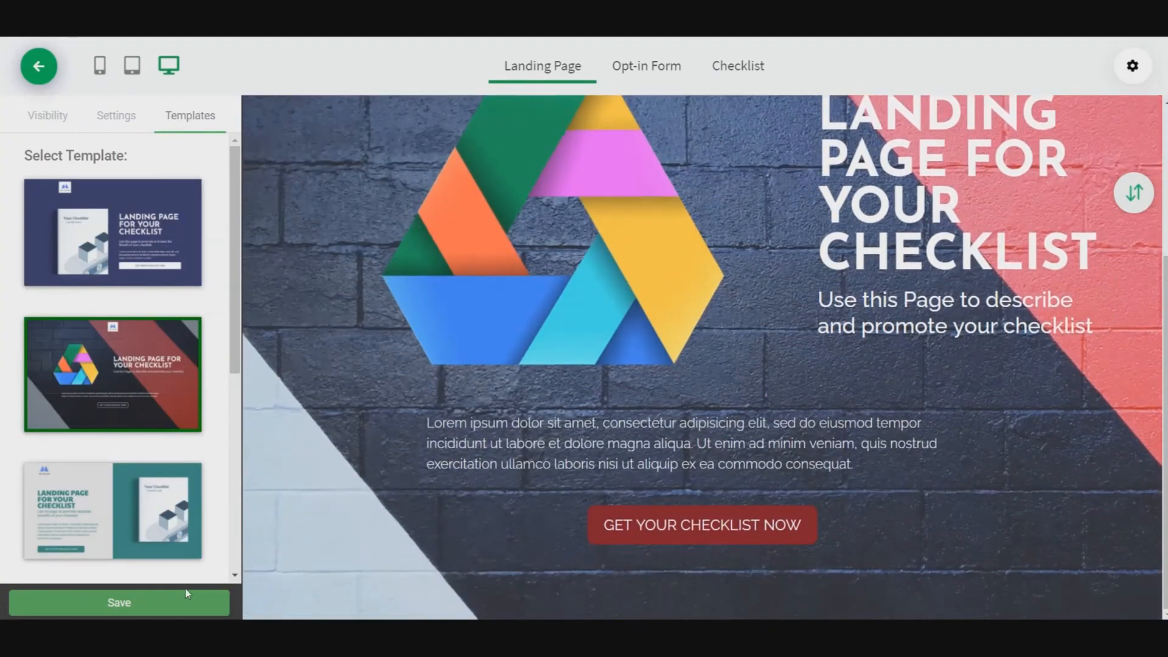
{"action": "left_click", "coordinate": [117, 607]}
{"action": "left_click", "coordinate": [37, 67]}
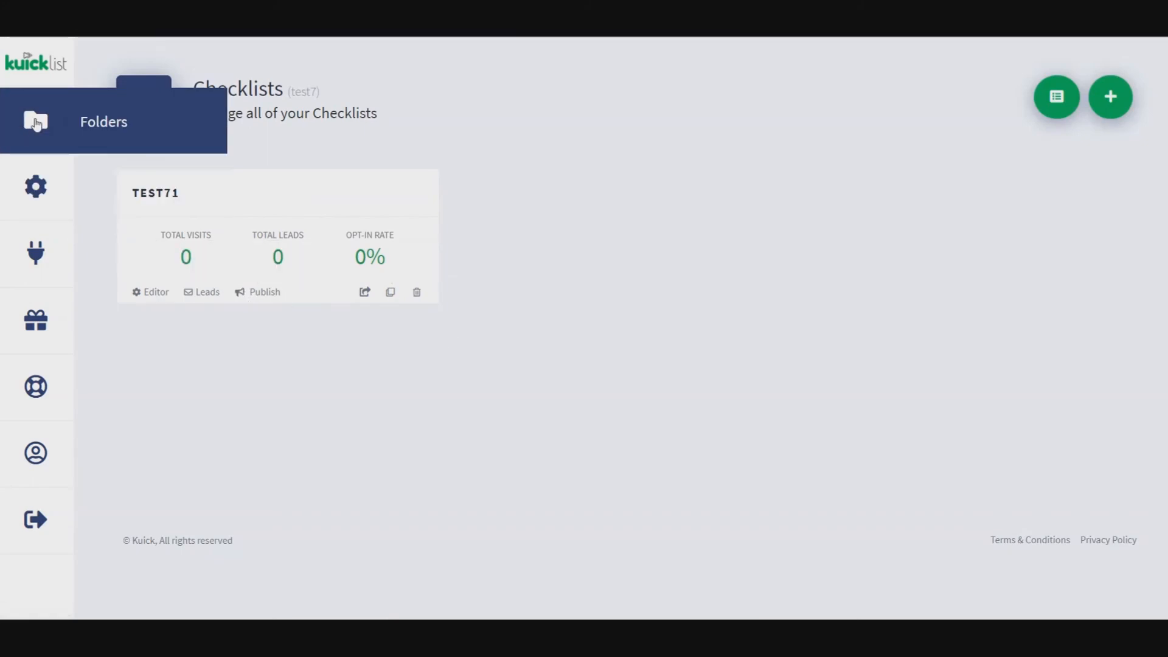
{"action": "left_click", "coordinate": [29, 76]}
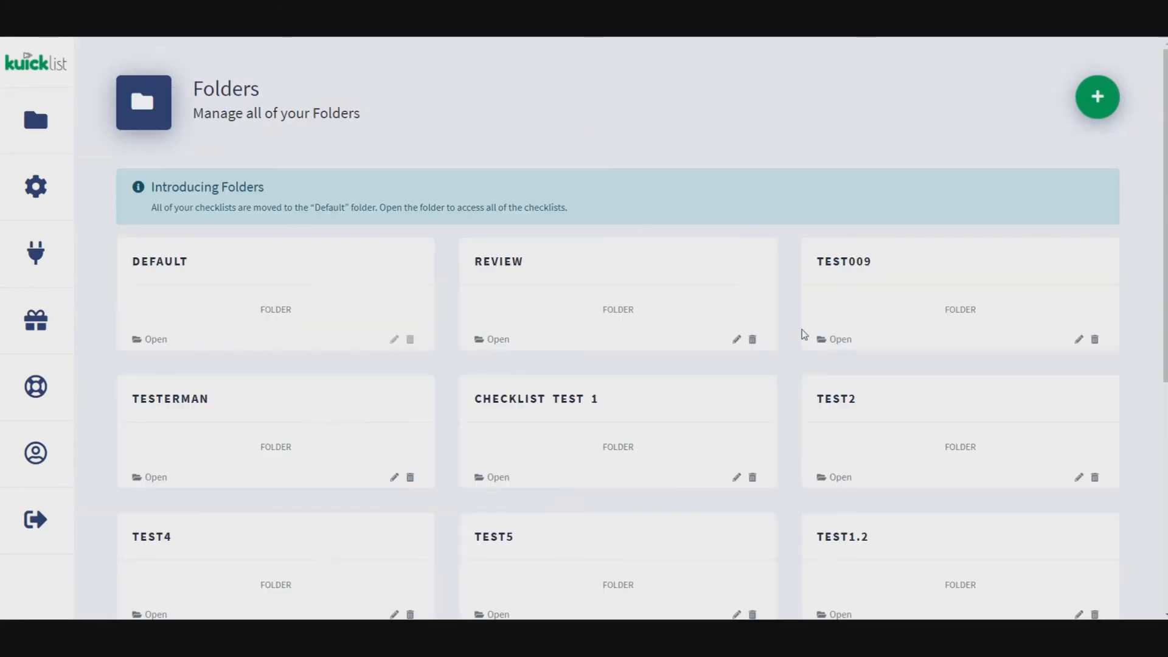